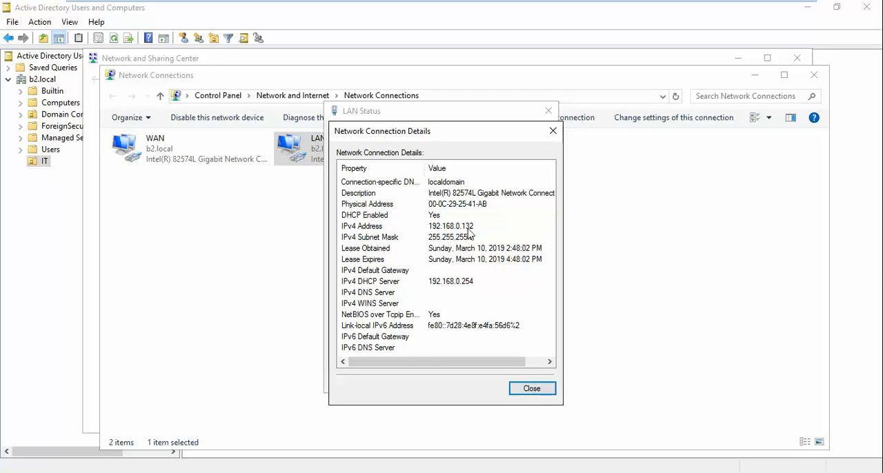
# Close the LAN connection details on the server and open the LAN adapter's properties.
pyautogui.click(529, 389)
pyautogui.click(376, 352)
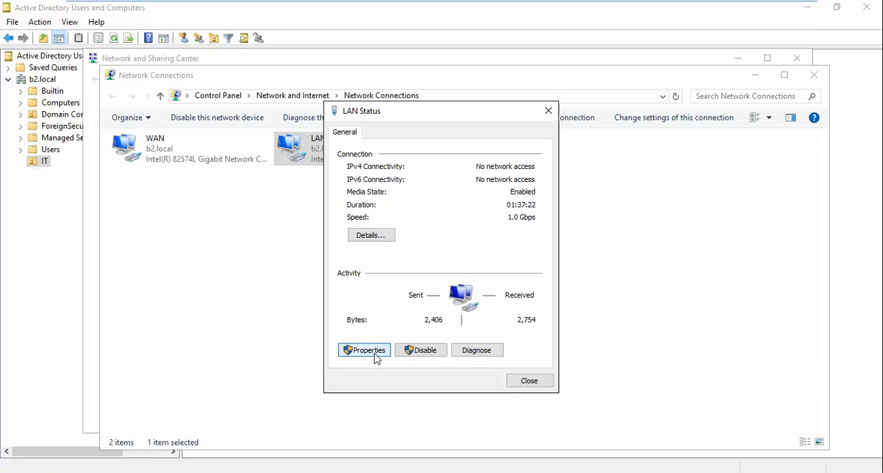
pyautogui.click(368, 351)
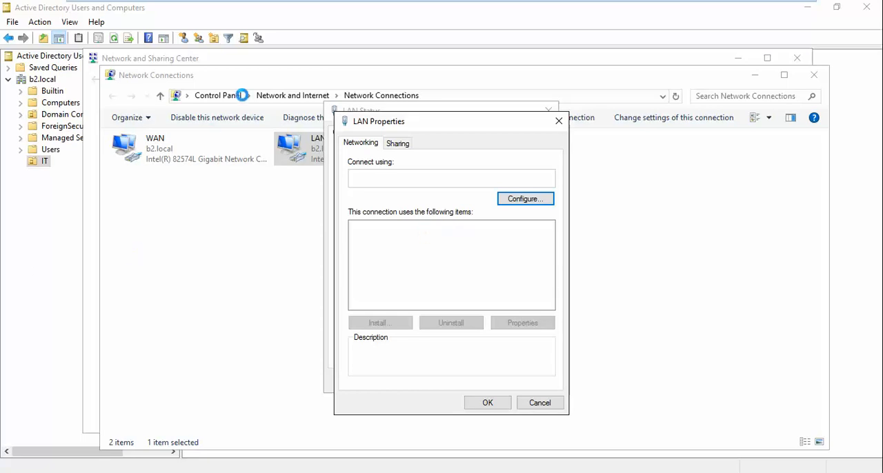
# Switch to the Windows 7 B2 virtual machine and close its LAN connection details.
pyautogui.moveTo(575, 20)
pyautogui.click(652, 9)
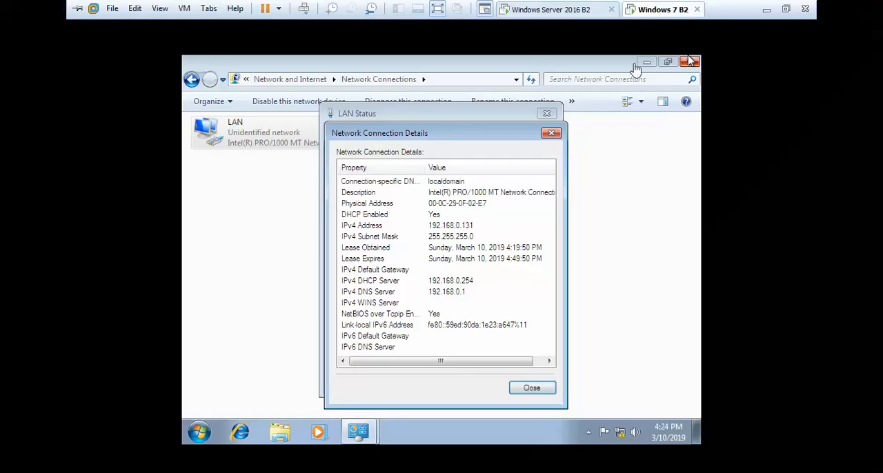
pyautogui.click(532, 388)
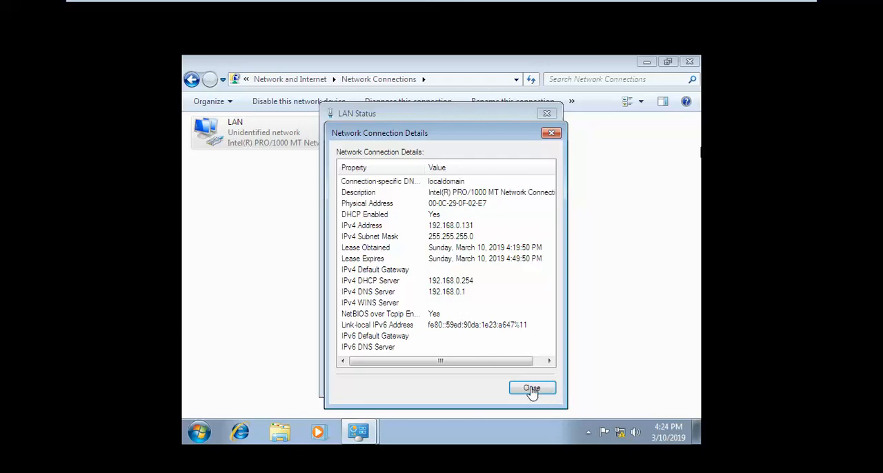
pyautogui.click(576, 9)
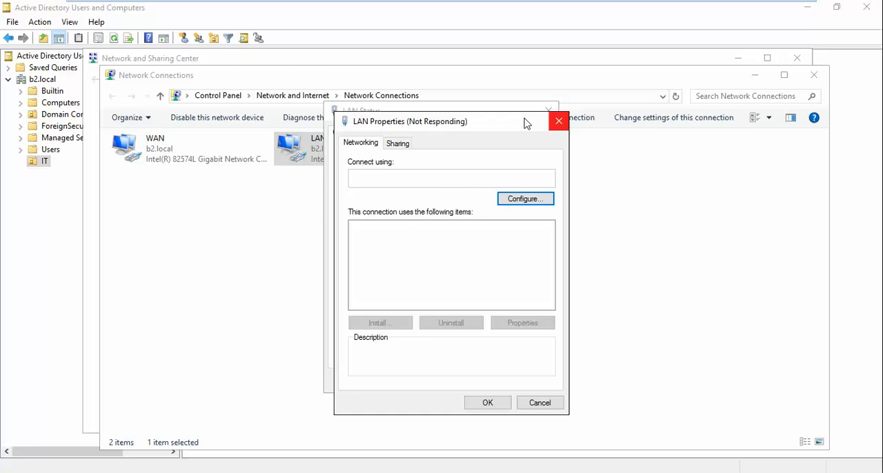
pyautogui.moveTo(554, 5)
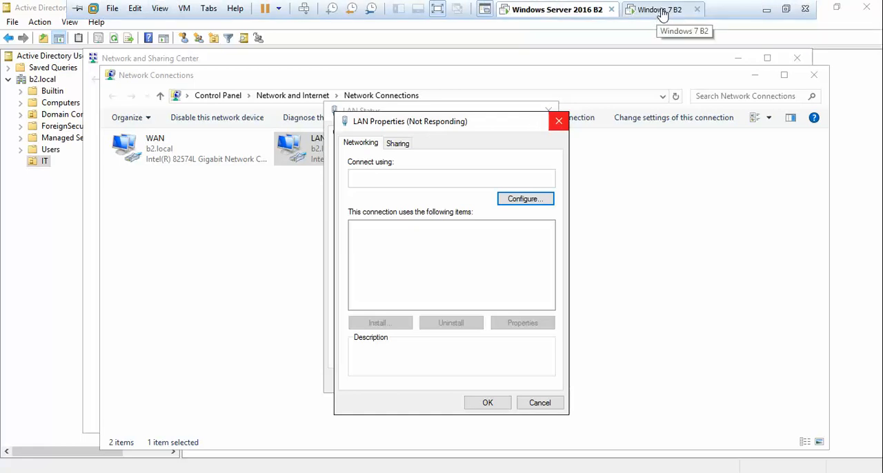
pyautogui.click(661, 11)
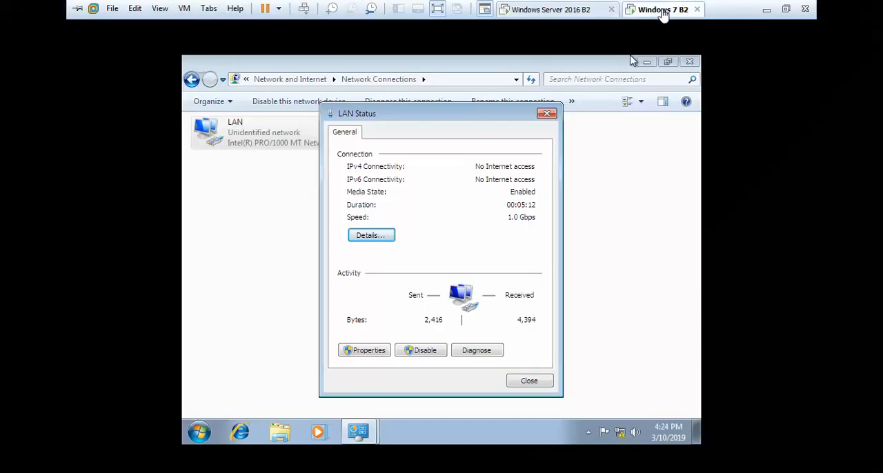
# Check the memory and processor allocation in the Windows 7 B2 virtual machine's settings, leaving them without changes.
pyautogui.click(191, 10)
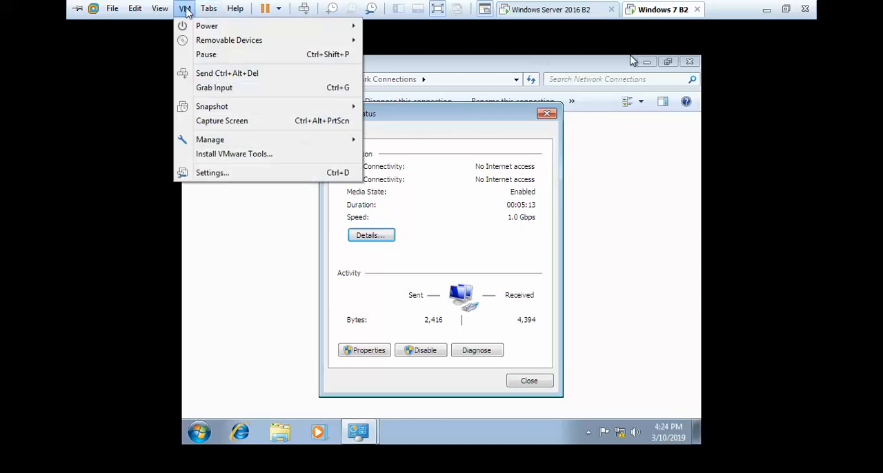
pyautogui.click(234, 178)
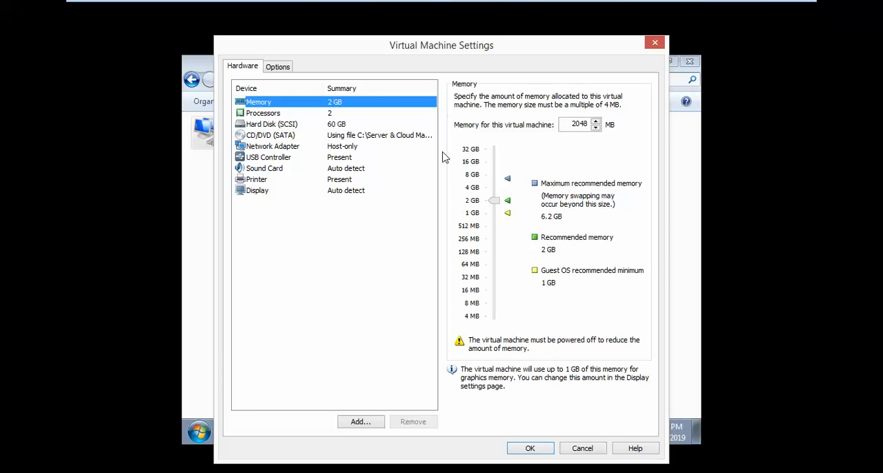
pyautogui.click(338, 115)
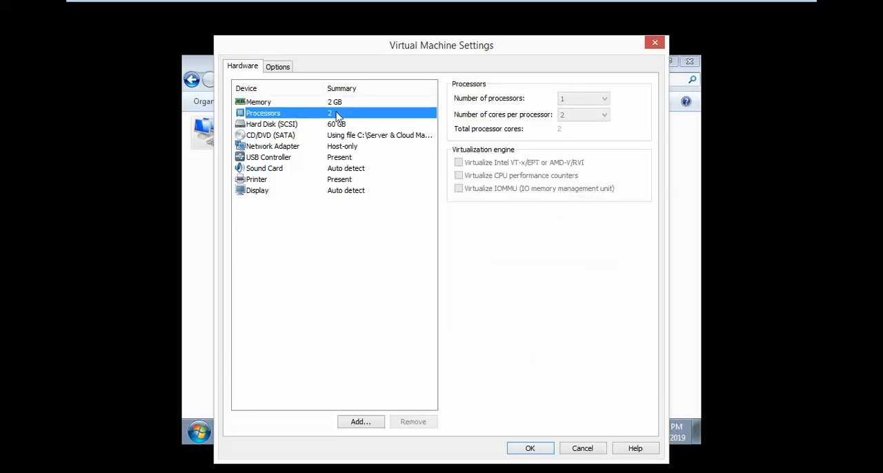
pyautogui.click(355, 102)
pyautogui.click(587, 448)
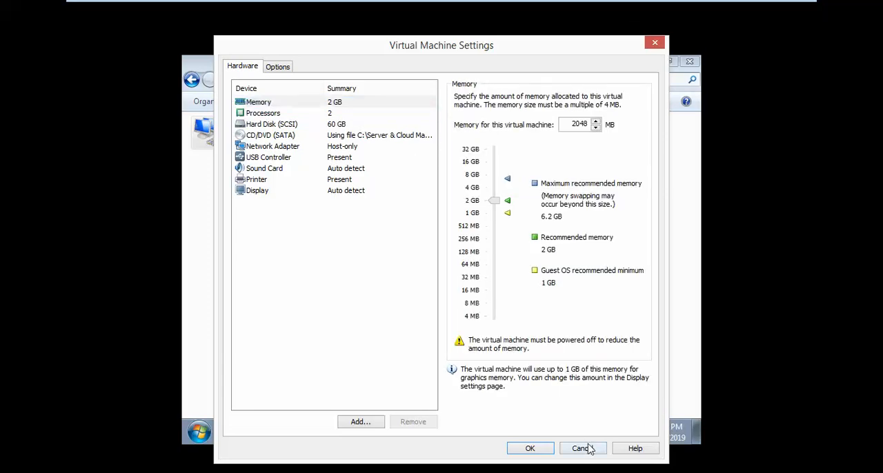
# Return to the Windows Server 2016 B2 virtual machine and review the LAN adapter's Internet Protocol Version 4 properties.
pyautogui.click(534, 382)
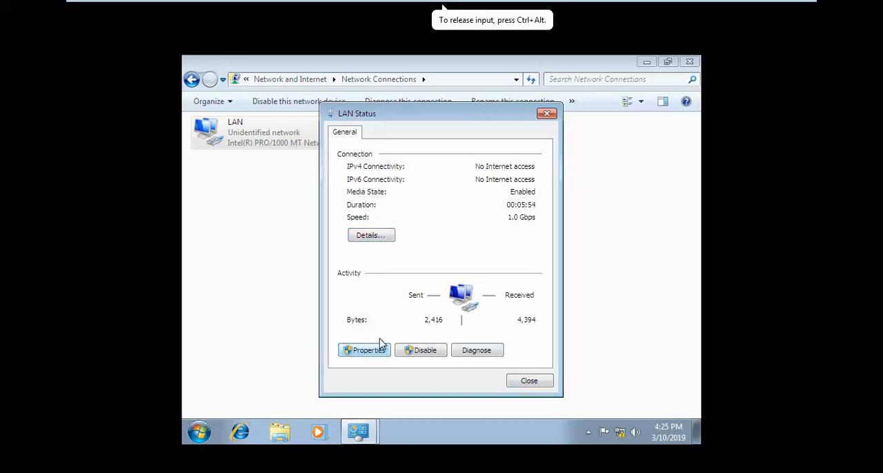
pyautogui.click(574, 9)
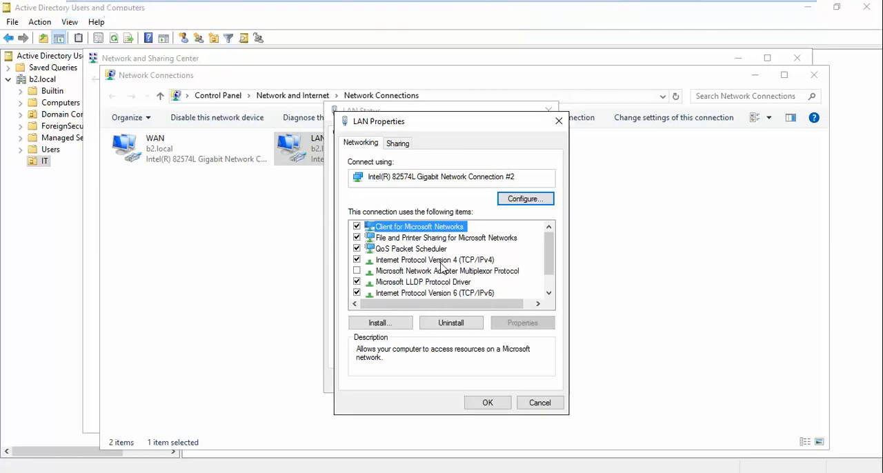
pyautogui.click(459, 260)
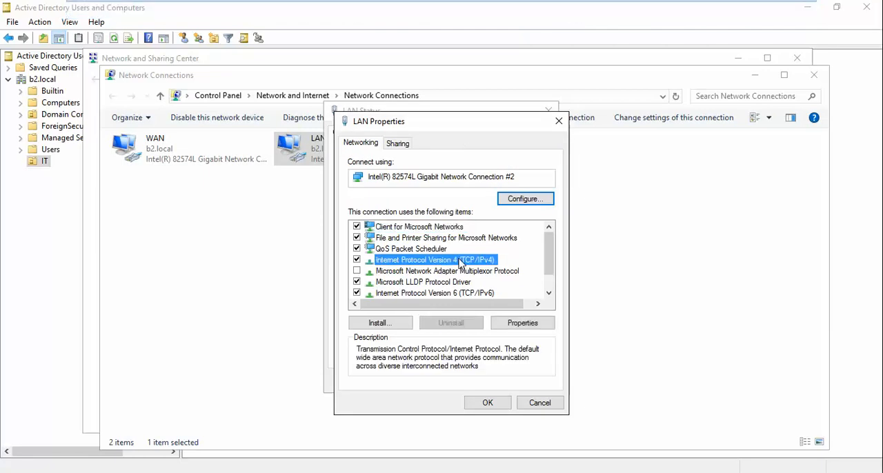
pyautogui.click(522, 323)
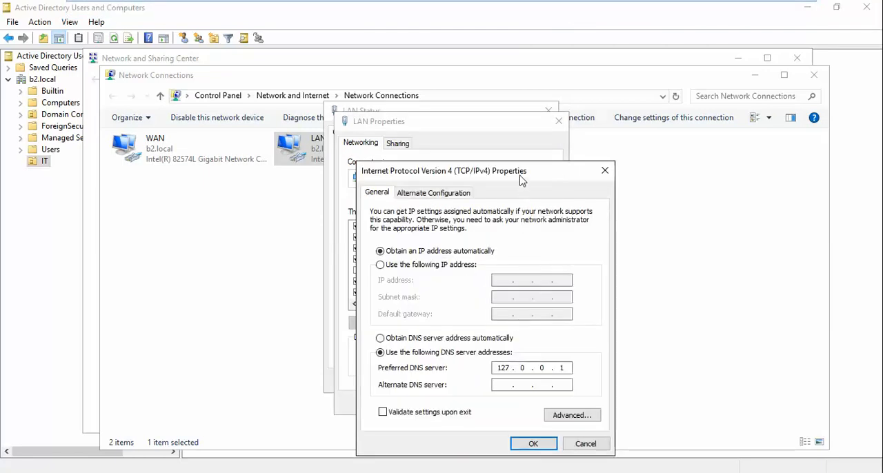
pyautogui.moveTo(522, 176); pyautogui.dragTo(543, 100)
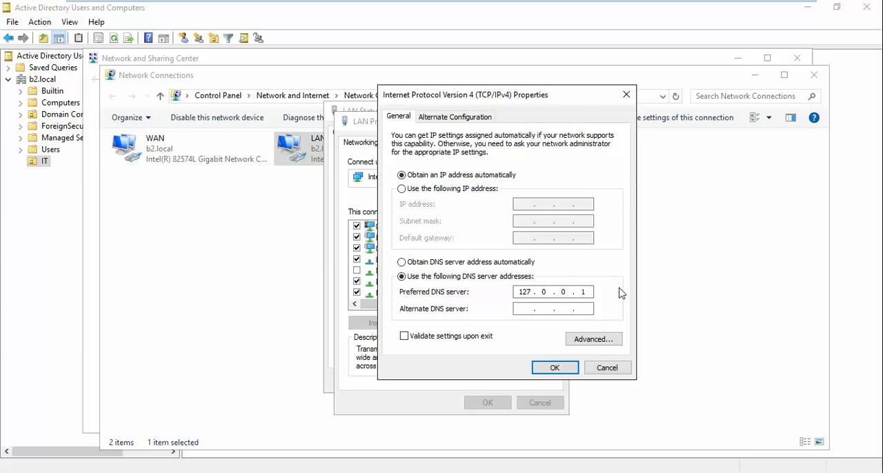
# On Windows 7 B2, set the LAN adapter's IPv4 preferred DNS server to 192.168.0.132.
pyautogui.moveTo(204, 4)
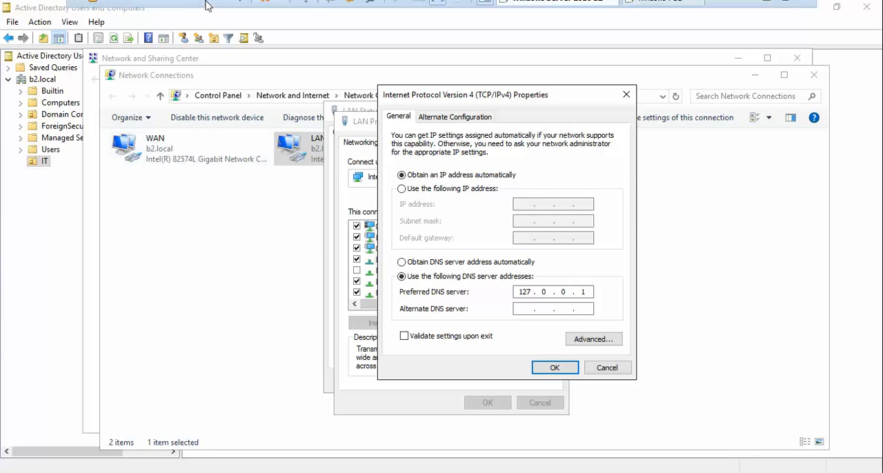
pyautogui.click(659, 10)
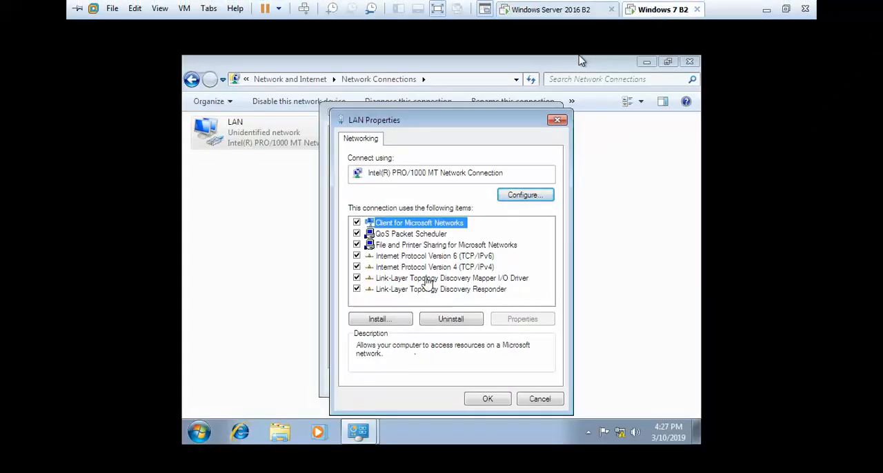
pyautogui.click(429, 269)
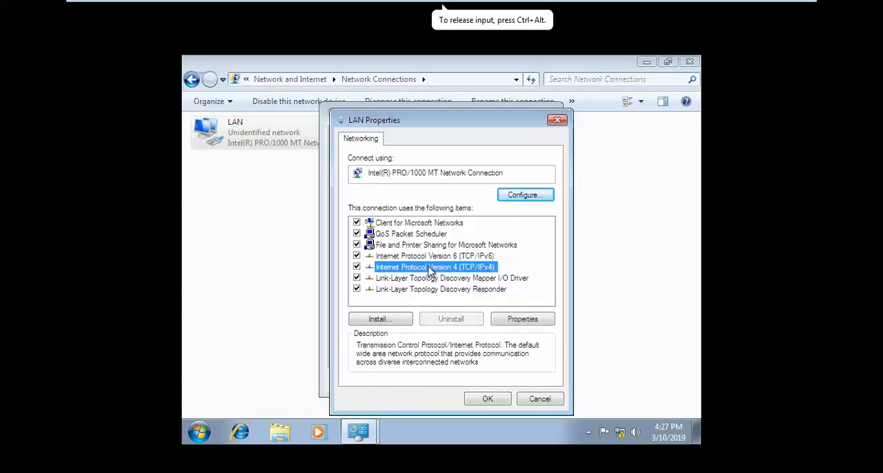
pyautogui.click(523, 321)
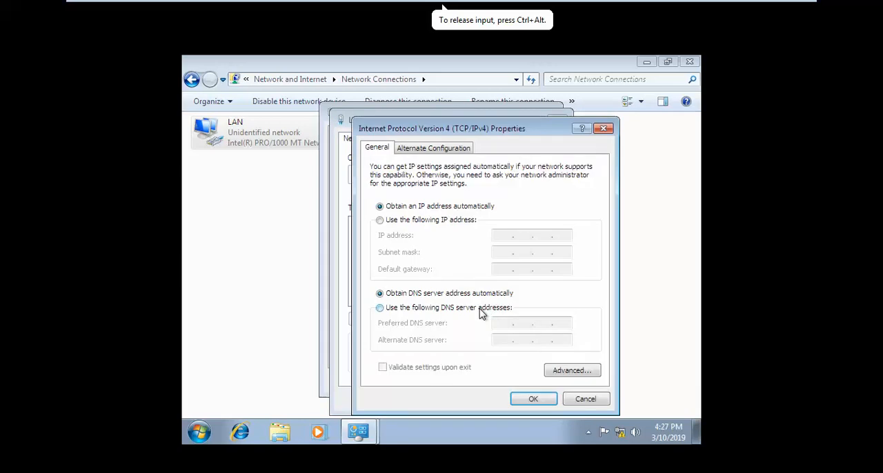
pyautogui.click(483, 308)
pyautogui.click(494, 320)
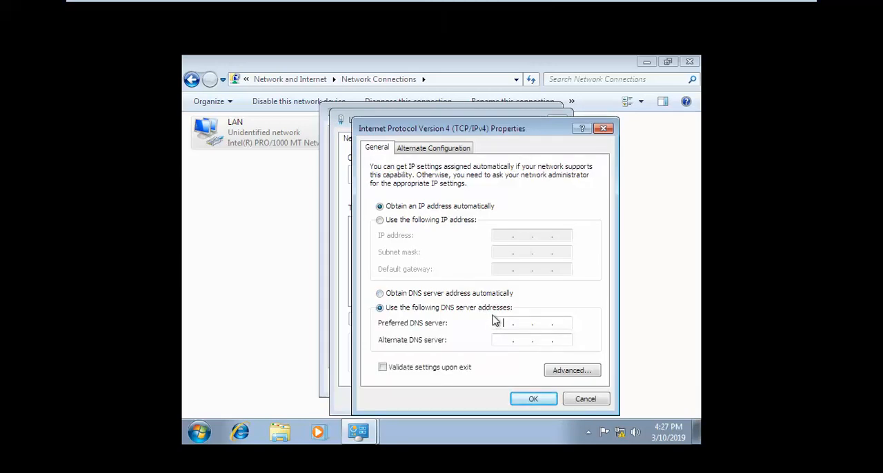
pyautogui.write('192.168.0.132')
pyautogui.click(533, 400)
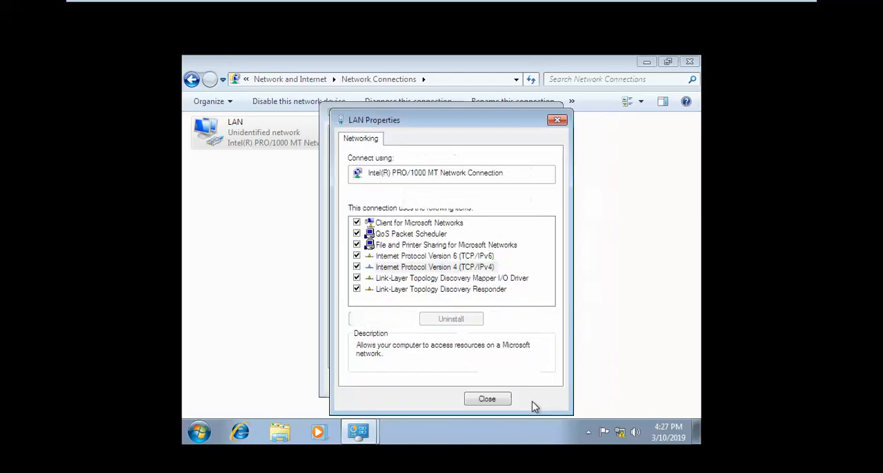
# Close the LAN properties, LAN status and Network Connections windows on Windows 7 B2.
pyautogui.click(491, 399)
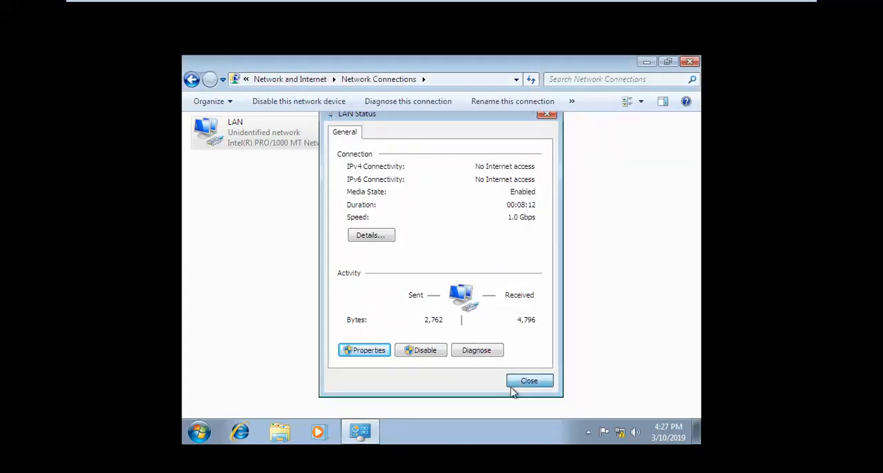
pyautogui.click(512, 387)
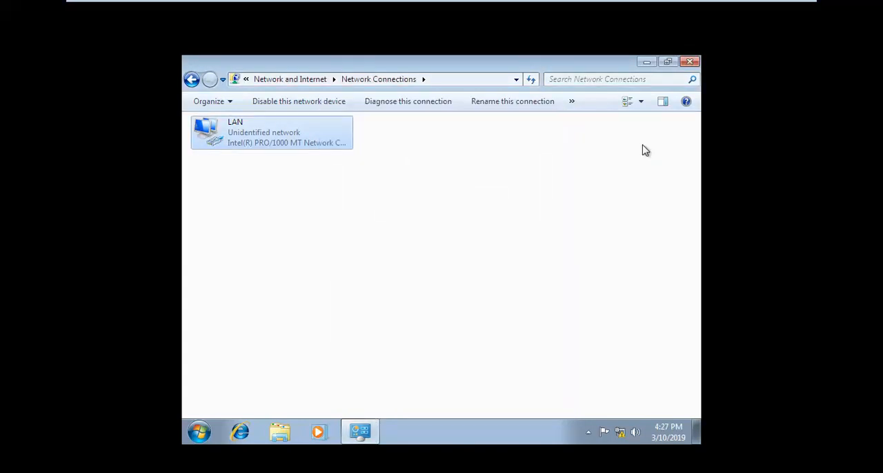
pyautogui.click(690, 62)
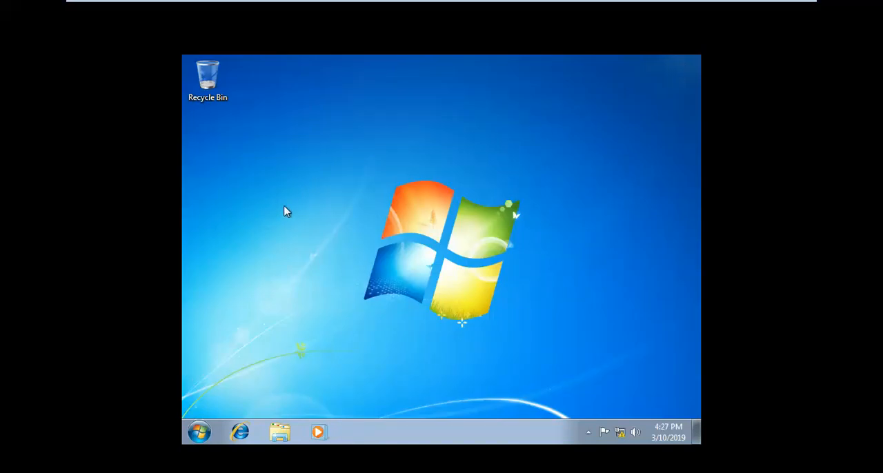
# Enable the Computer, User's Files, Network and Control Panel desktop icons through the Windows 7 personalization settings.
pyautogui.rightClick(306, 176)
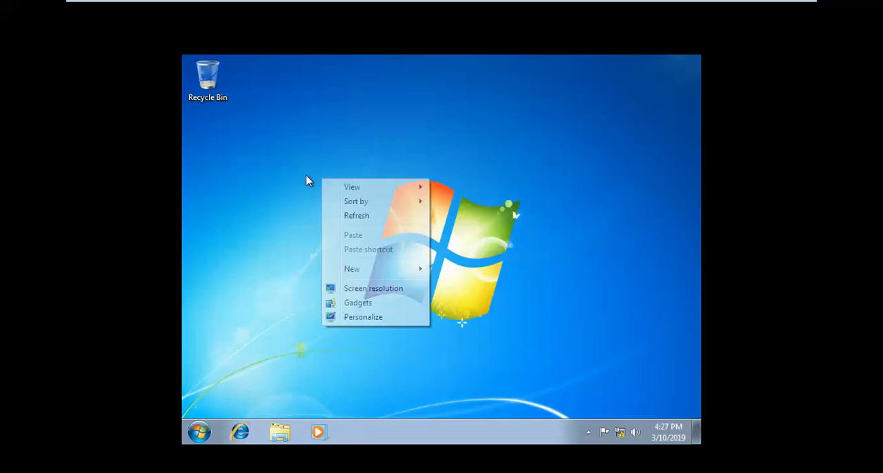
pyautogui.click(352, 319)
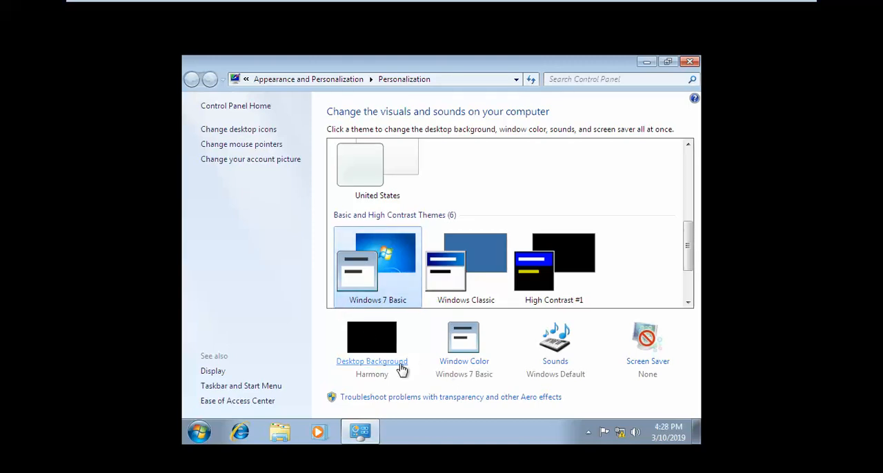
pyautogui.click(258, 137)
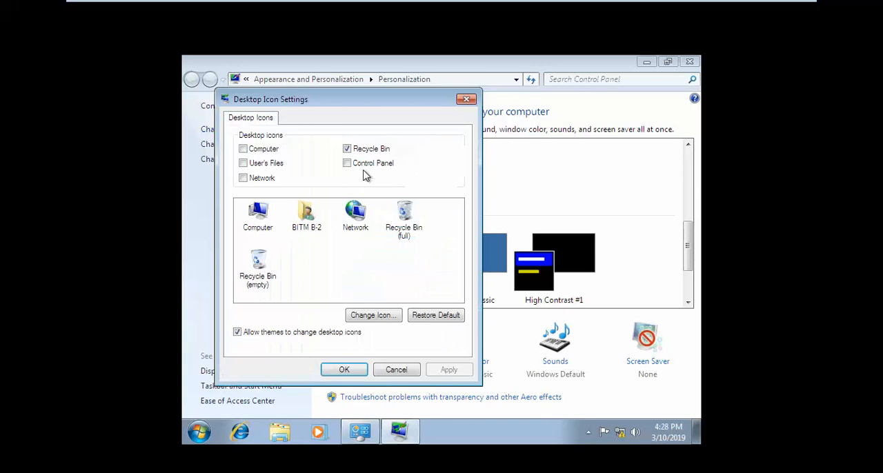
pyautogui.click(269, 154)
pyautogui.click(268, 164)
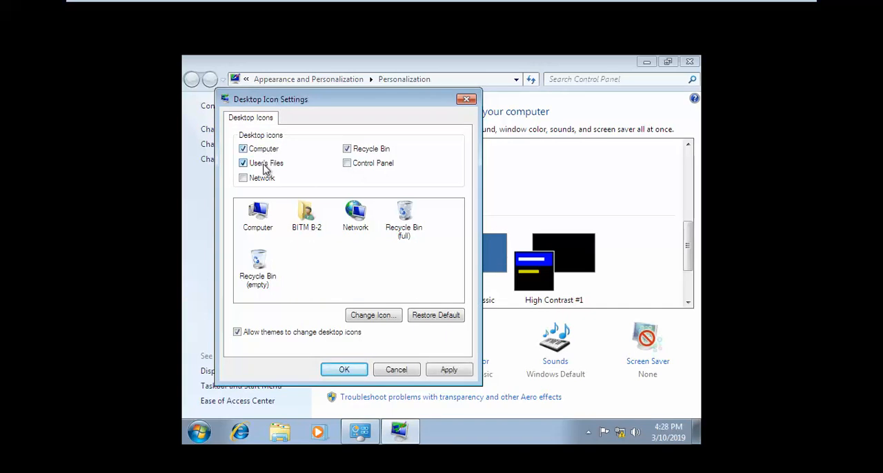
pyautogui.click(266, 181)
pyautogui.click(357, 169)
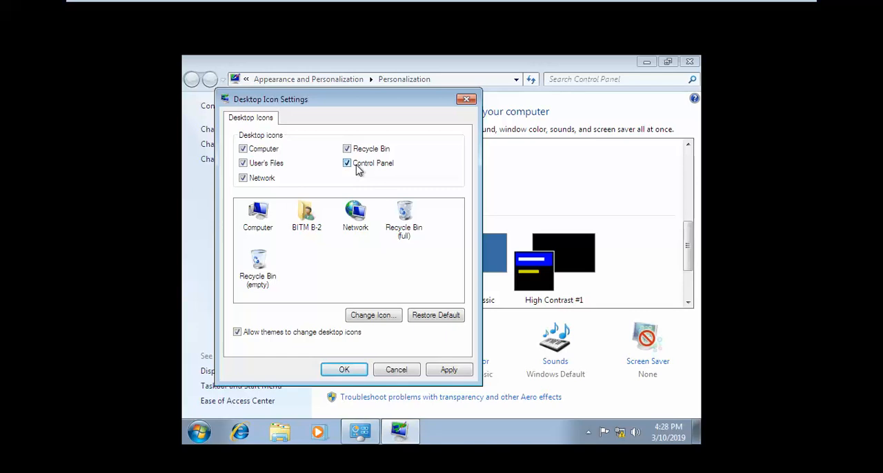
pyautogui.click(351, 370)
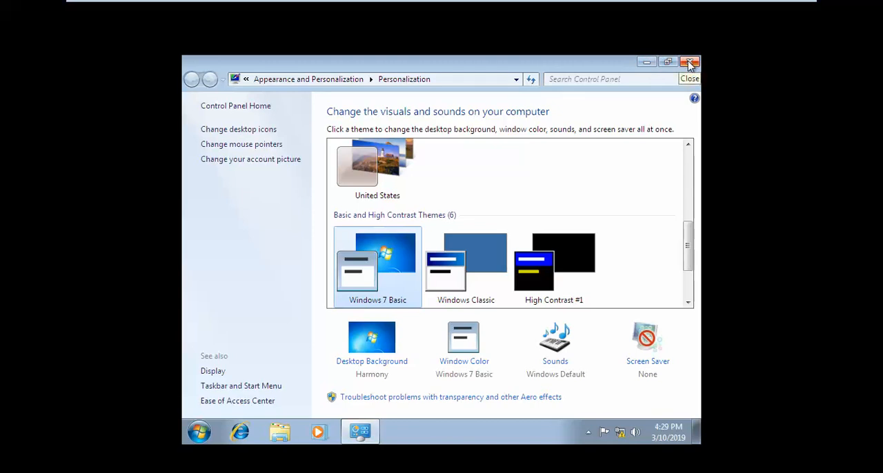
pyautogui.moveTo(685, 5)
pyautogui.click(786, 8)
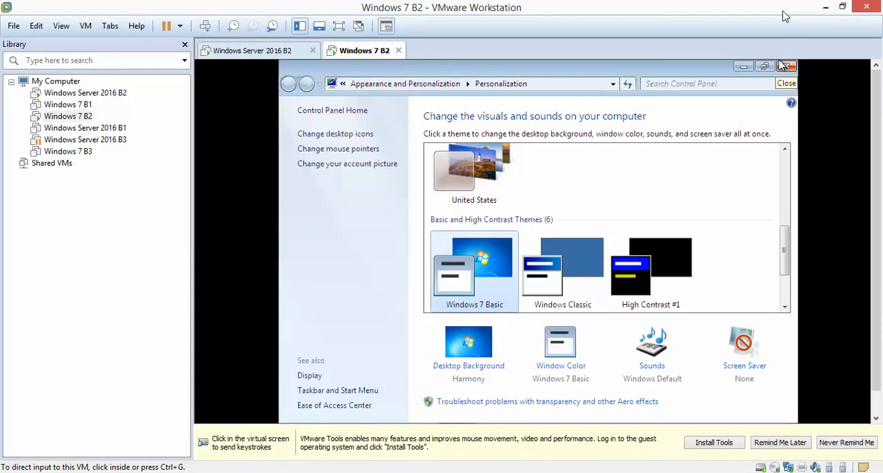
pyautogui.click(768, 472)
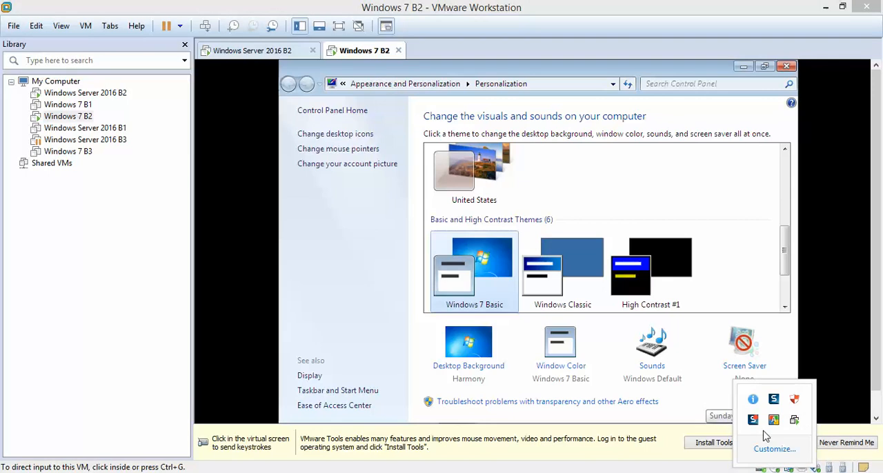
pyautogui.click(753, 420)
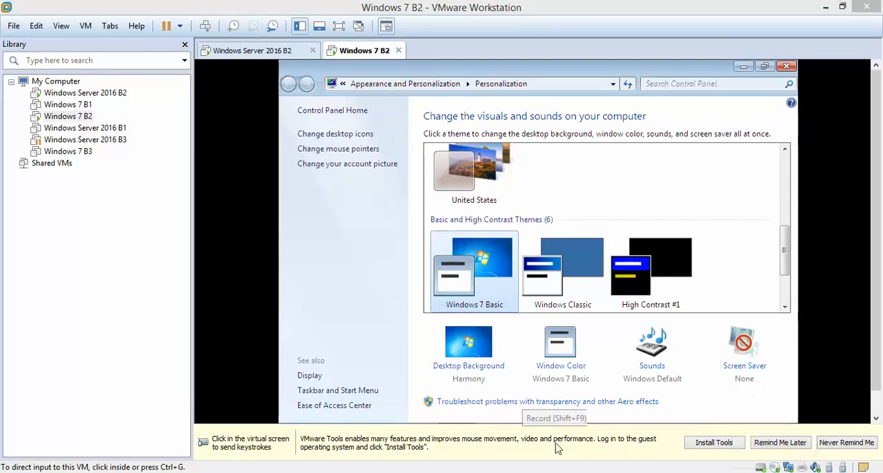
pyautogui.click(339, 25)
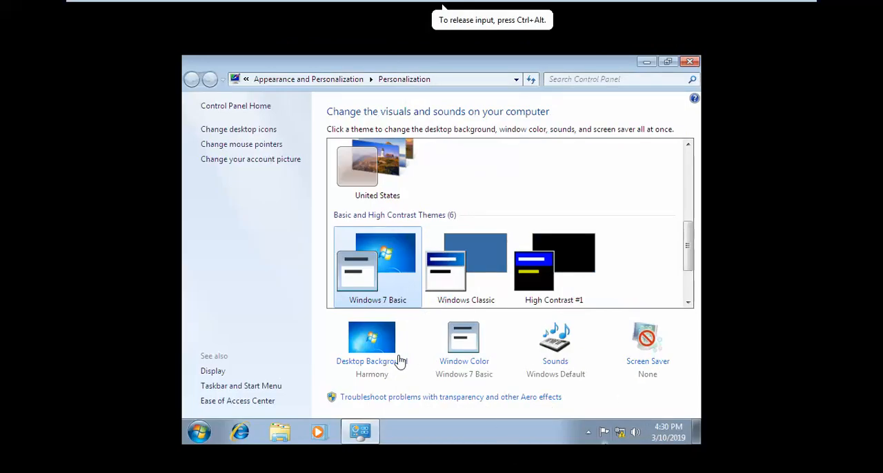
# Review the enabled icons in the Windows 7 desktop icon settings and close the dialog.
pyautogui.click(248, 130)
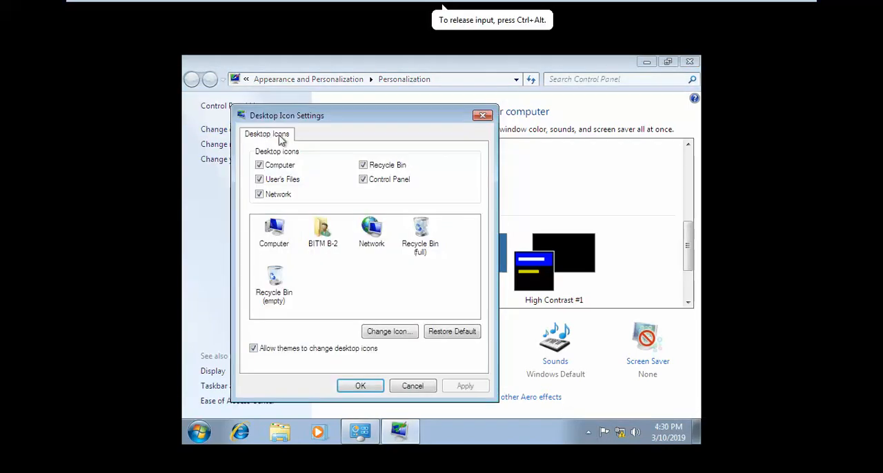
pyautogui.click(361, 385)
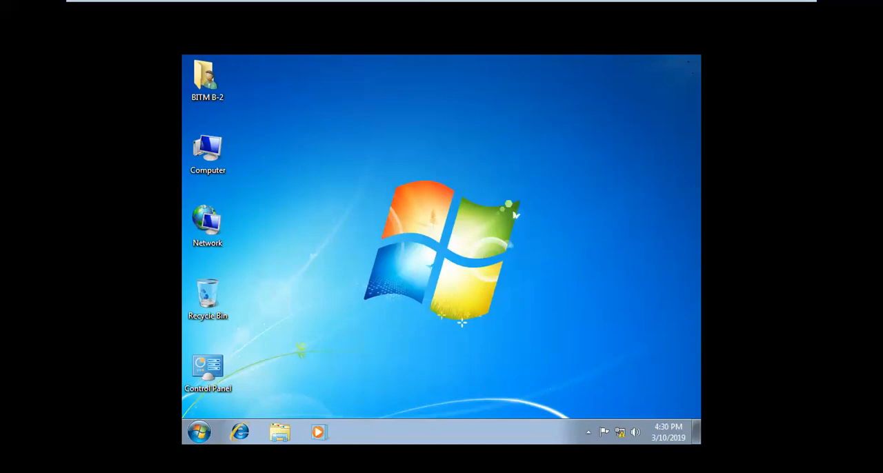
# Open the system properties of Computer from the Windows 7 desktop.
pyautogui.click(208, 151)
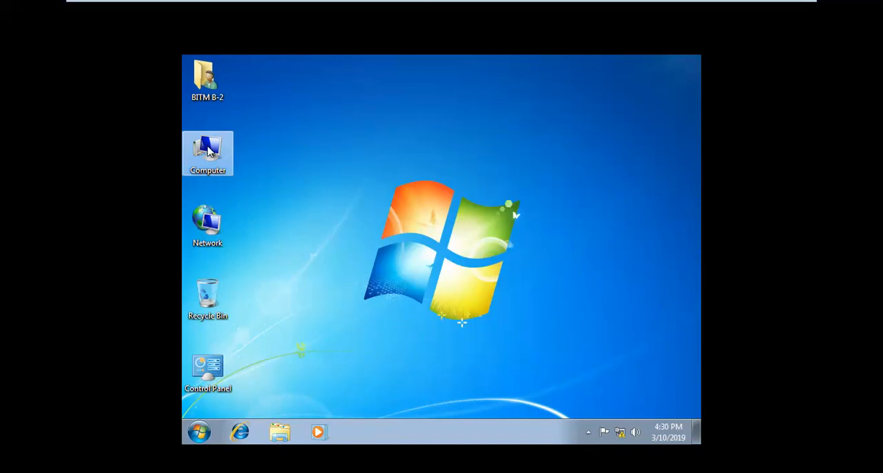
pyautogui.rightClick(210, 151)
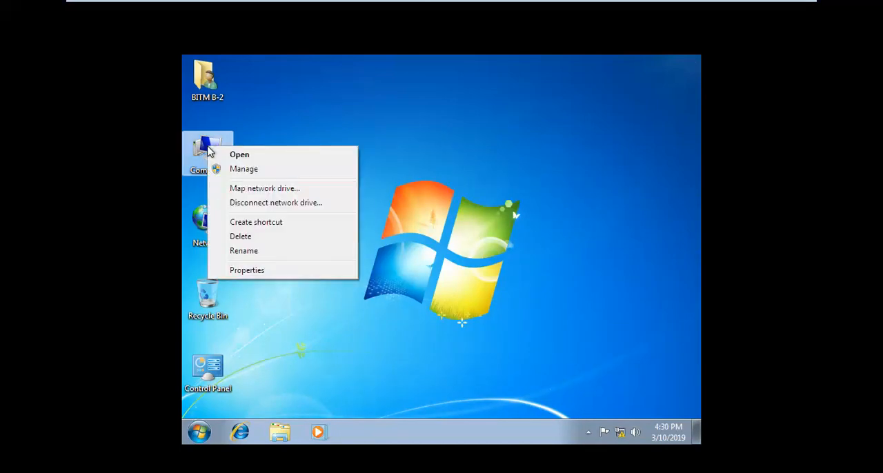
pyautogui.click(261, 273)
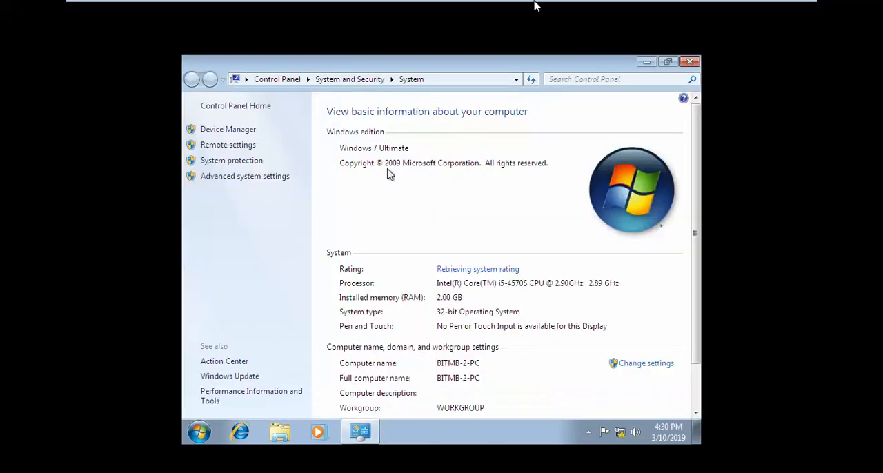
pyautogui.moveTo(538, 5)
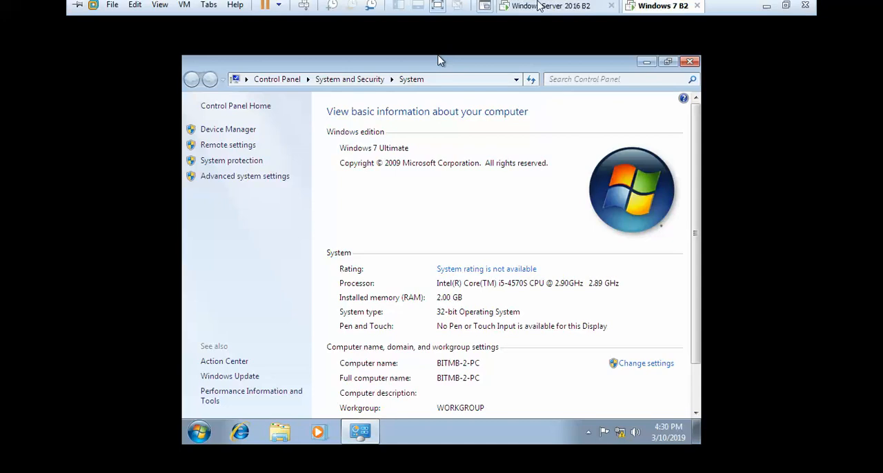
pyautogui.click(786, 6)
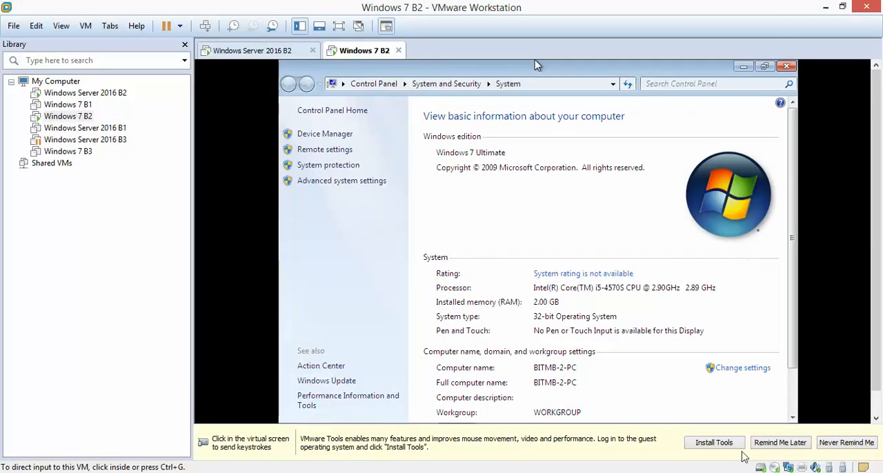
pyautogui.click(774, 472)
pyautogui.click(754, 420)
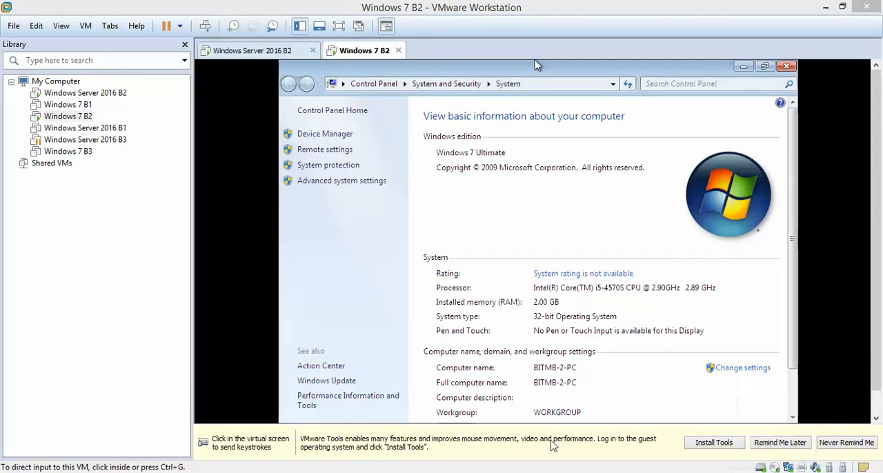
pyautogui.click(339, 26)
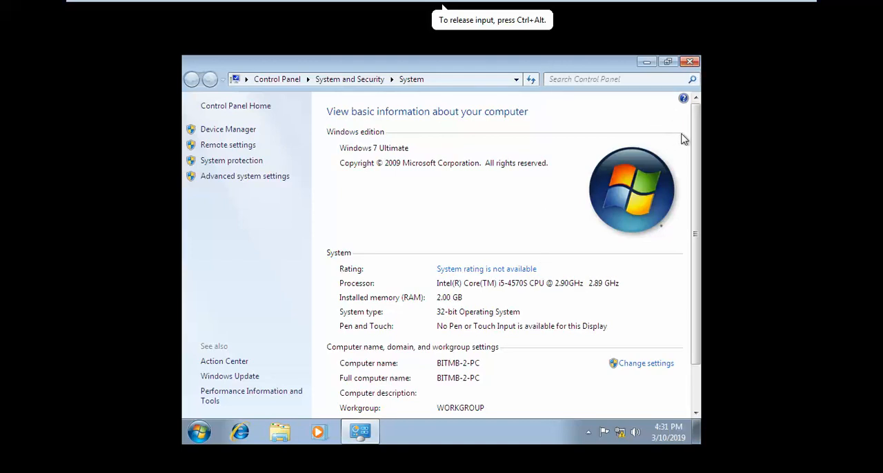
# Change the Windows 7 computer's membership from workgroup to the domain b2.local and submit the change.
pyautogui.moveTo(697, 139); pyautogui.dragTo(697, 211)
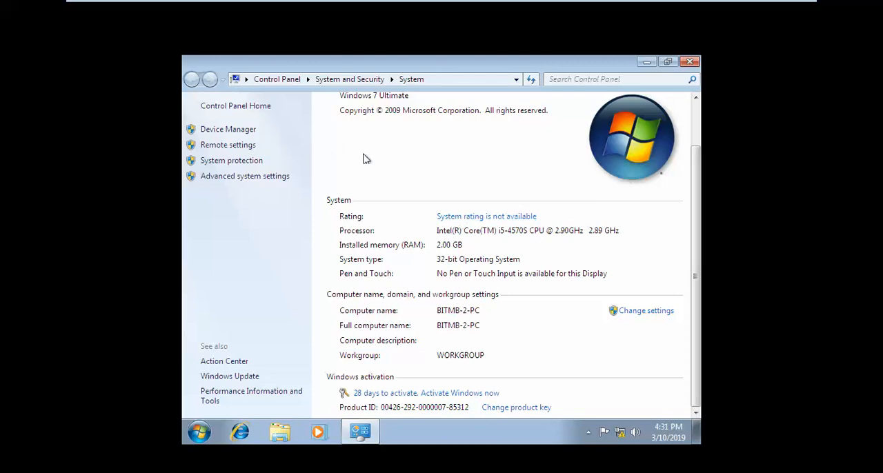
pyautogui.click(641, 312)
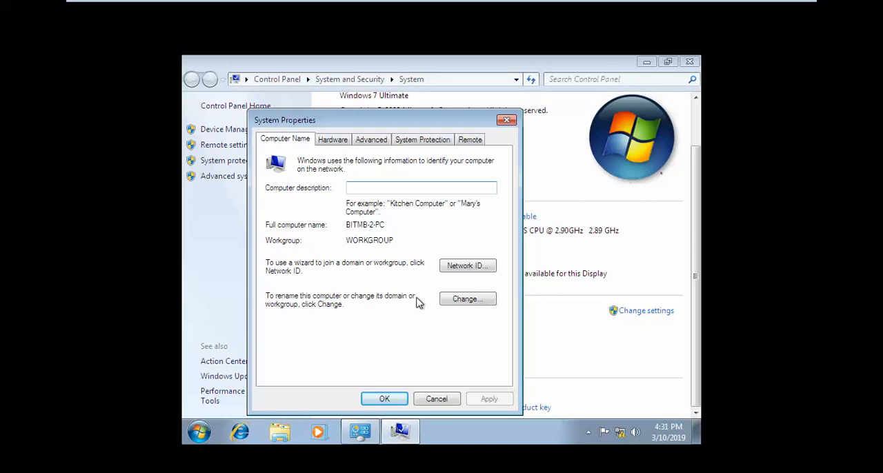
pyautogui.click(466, 300)
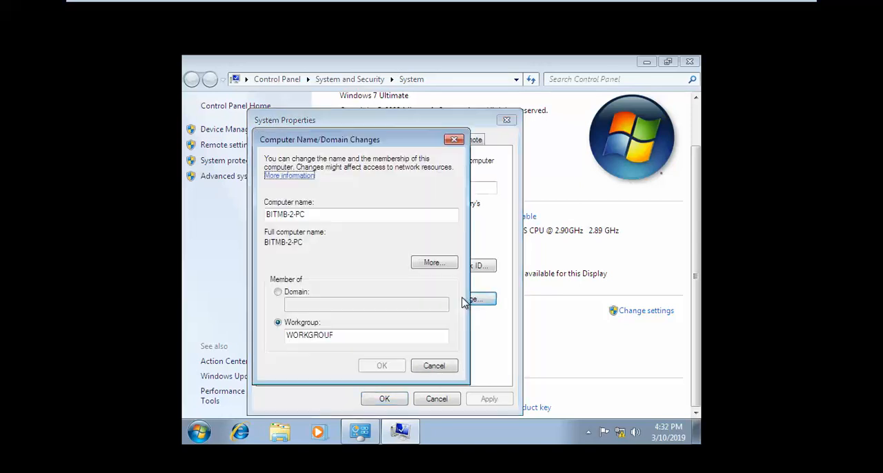
pyautogui.click(289, 297)
pyautogui.click(300, 308)
pyautogui.write('b2.local')
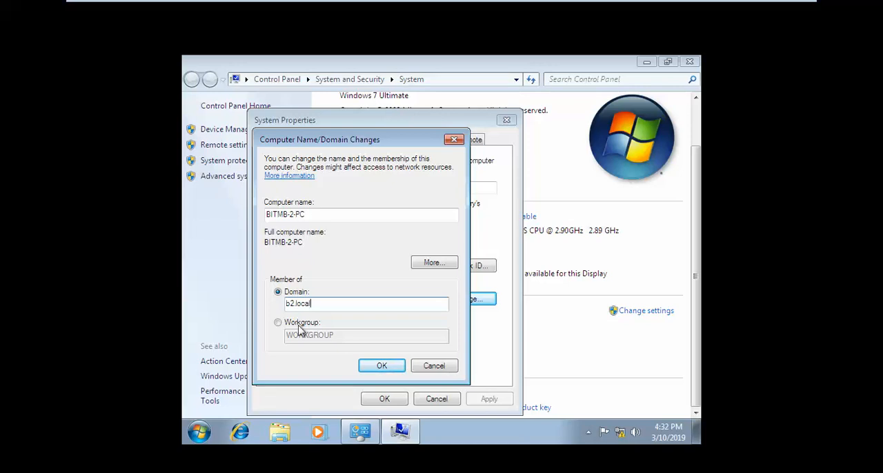
pyautogui.click(382, 365)
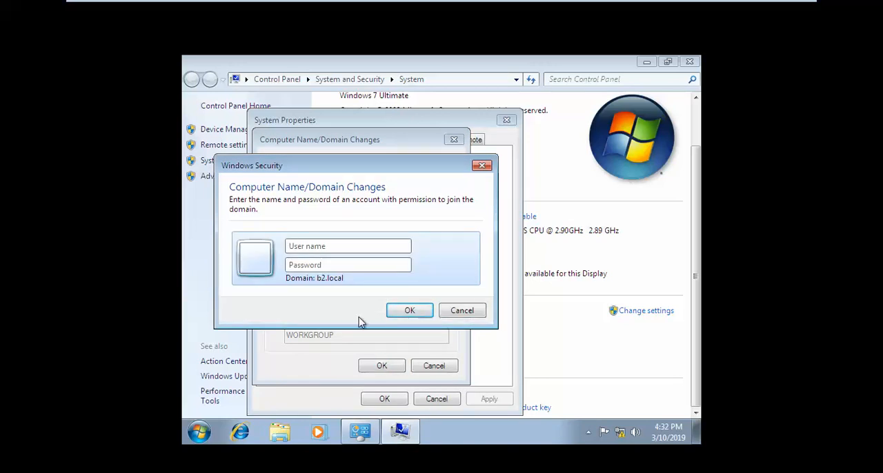
# Authorize the domain join with the administrator account and its password.
pyautogui.click(342, 249)
pyautogui.write('admin')
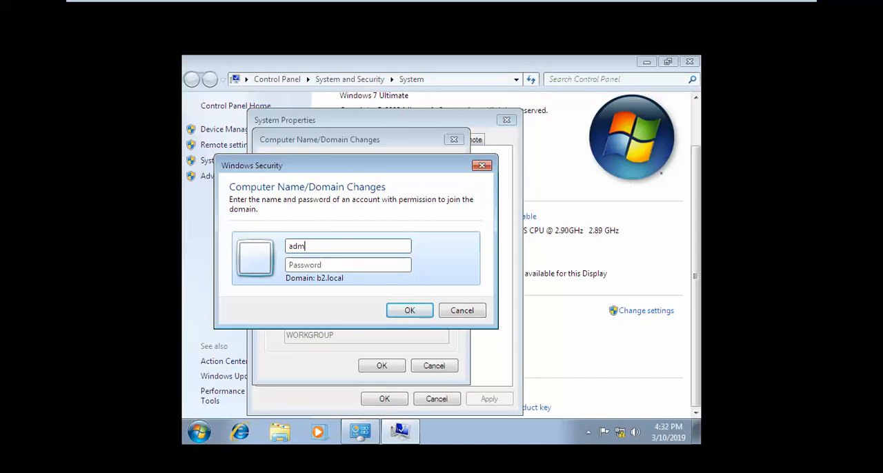
pyautogui.write('strator')
pyautogui.press('Tab')
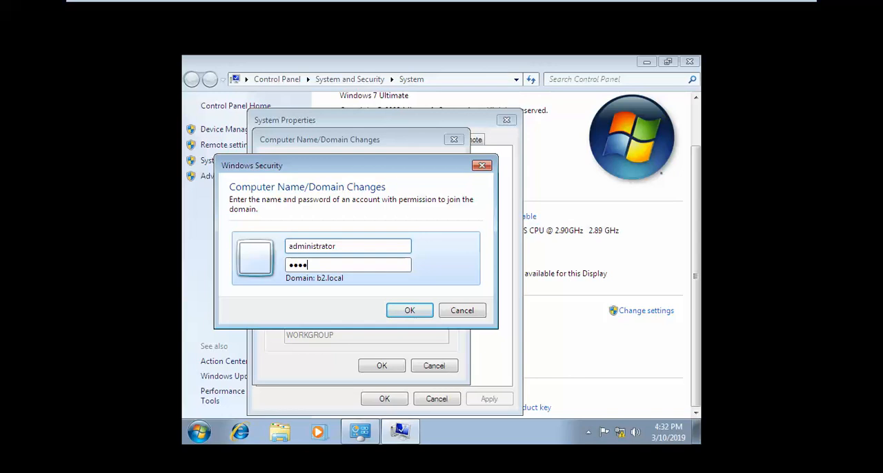
pyautogui.press('Return')
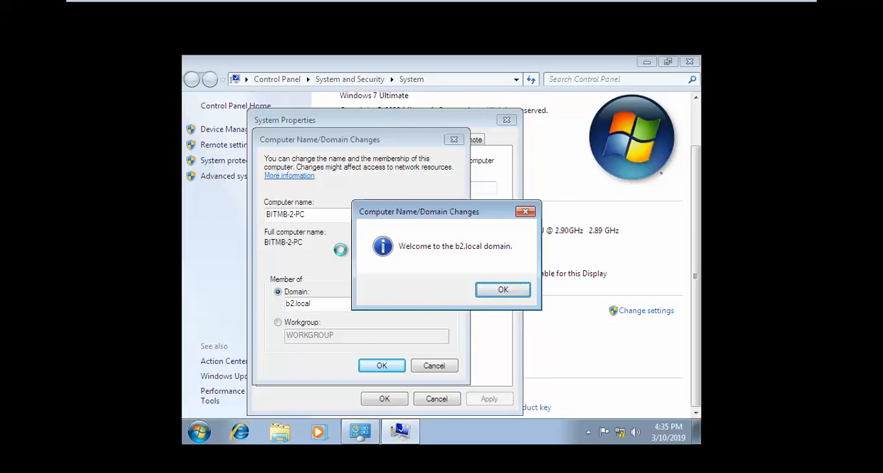
# Acknowledge the domain welcome and restart notices, and close System Properties to apply the membership change.
pyautogui.click(501, 291)
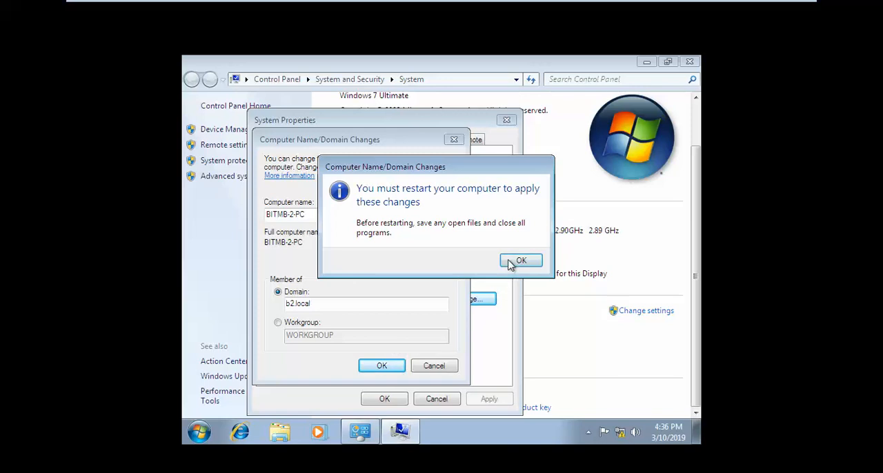
pyautogui.click(509, 262)
pyautogui.click(392, 398)
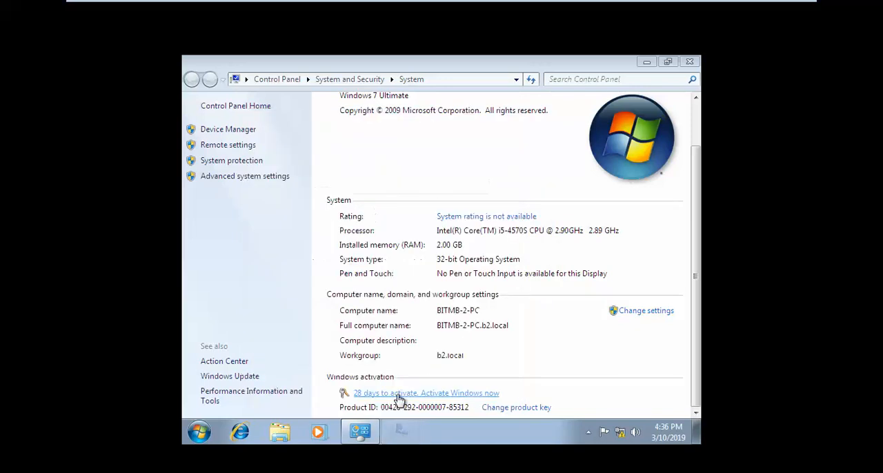
pyautogui.click(458, 259)
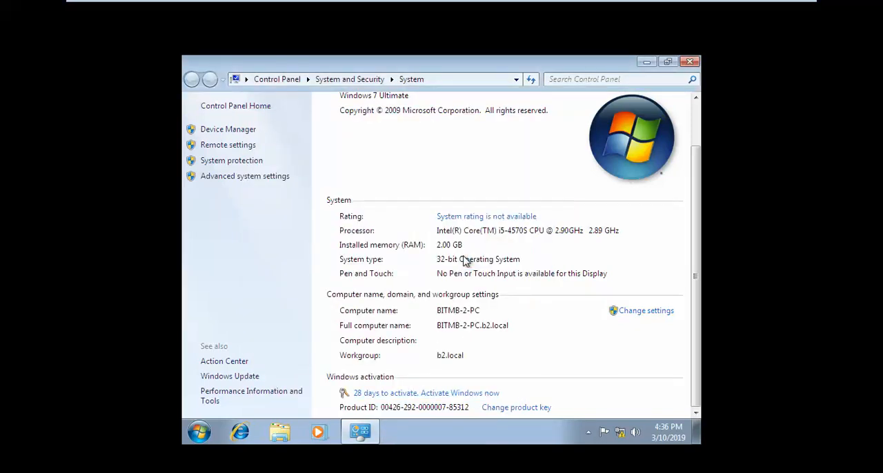
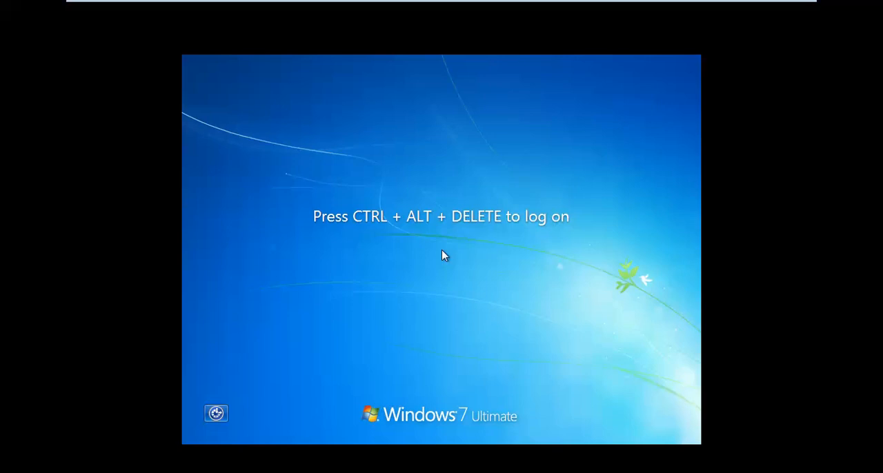
# Log on to the Windows 7 computer as another user with the B2 domain account one and its password.
pyautogui.hotkey('ctrl', 'alt', 'Delete')
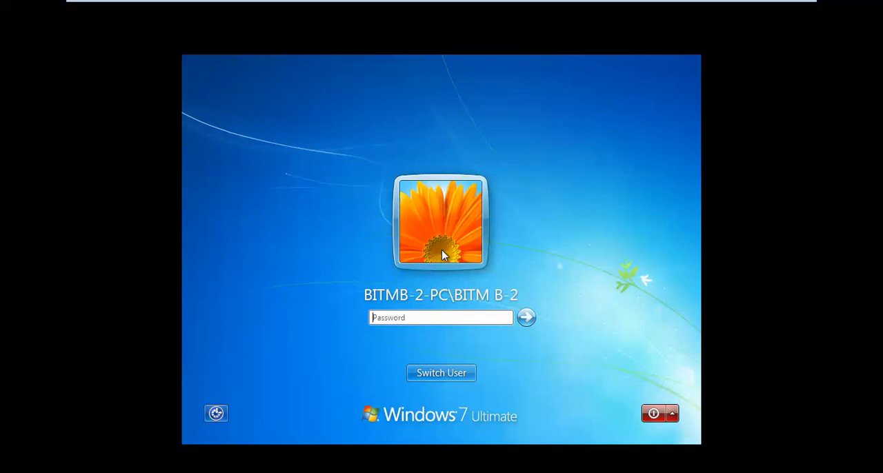
pyautogui.click(462, 374)
pyautogui.click(494, 303)
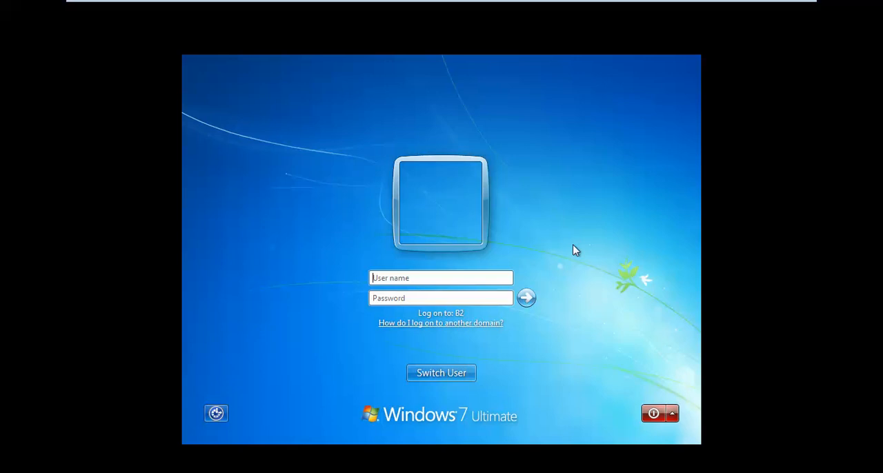
pyautogui.press('Return')
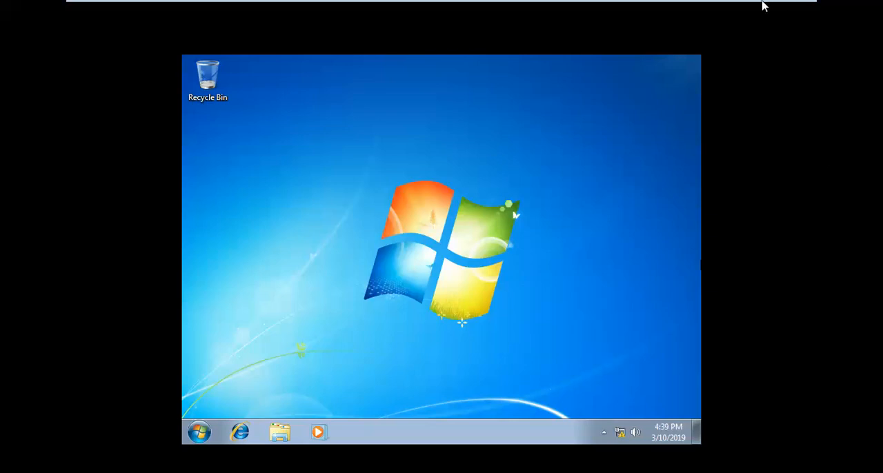
# Switch to the Windows Server 2016 B2 virtual machine and unlock it with the B2\Administrator account password.
pyautogui.moveTo(508, 2)
pyautogui.click(535, 11)
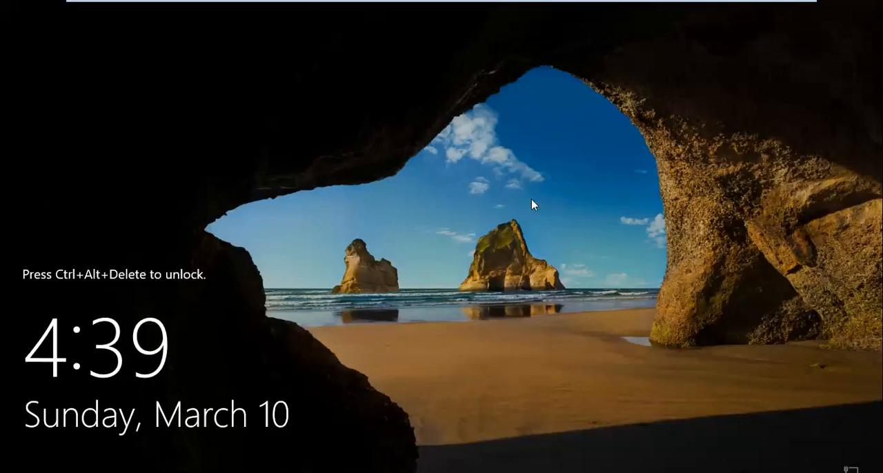
pyautogui.press('ctrl+alt+Insert')
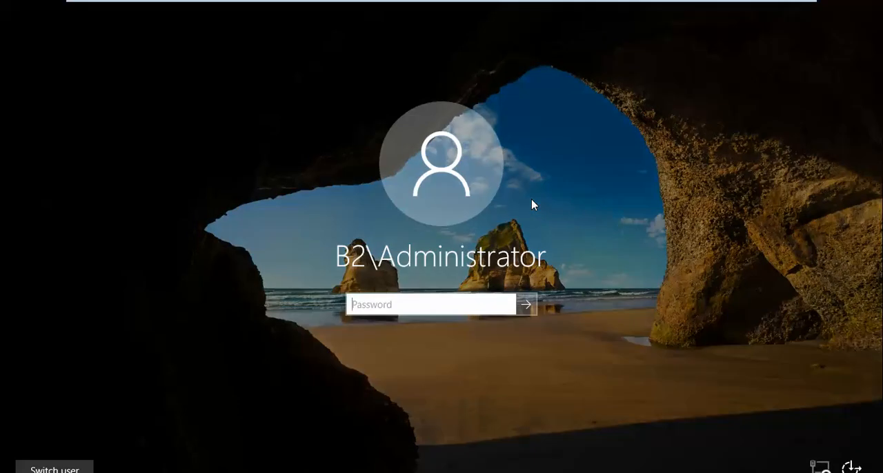
pyautogui.write('**********')
pyautogui.press('Return')
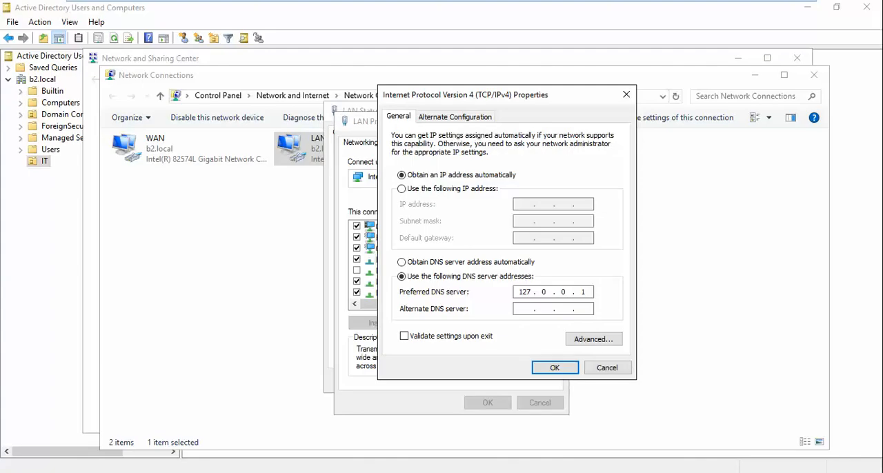
# Dismiss the open IPv4 properties, LAN Properties and LAN Status dialogs without saving changes.
pyautogui.click(607, 368)
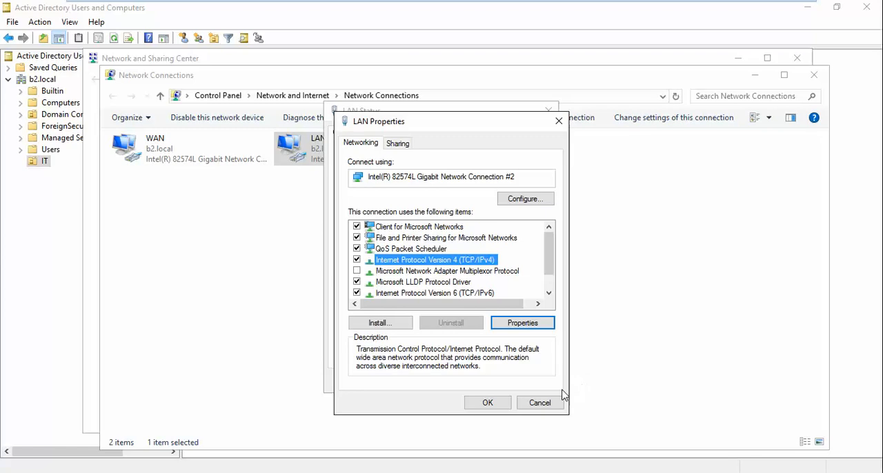
pyautogui.click(539, 404)
pyautogui.click(530, 380)
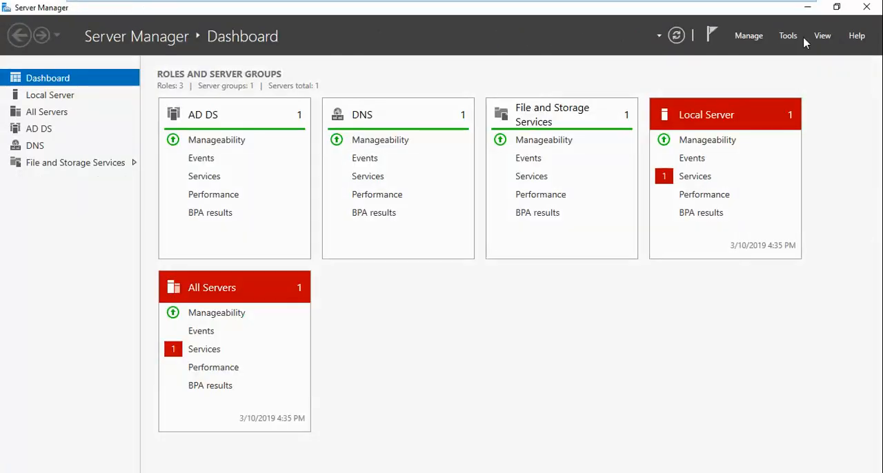
# Open Active Directory Users and Computers and inspect the Computers container of b2.local with a wider Name column.
pyautogui.click(788, 35)
pyautogui.click(787, 110)
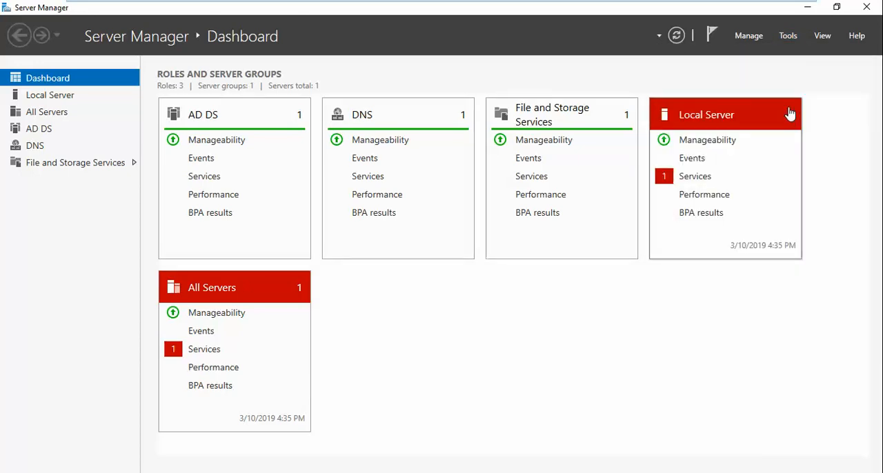
pyautogui.click(86, 143)
pyautogui.click(71, 144)
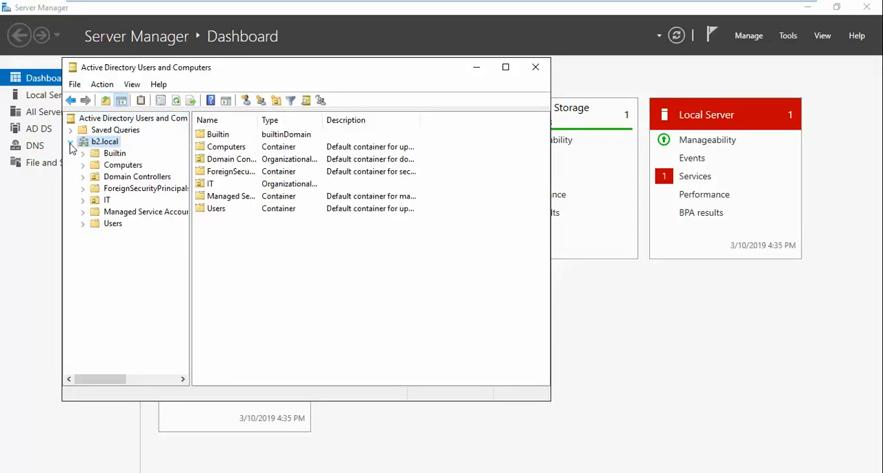
pyautogui.click(115, 167)
pyautogui.moveTo(259, 120); pyautogui.dragTo(312, 121)
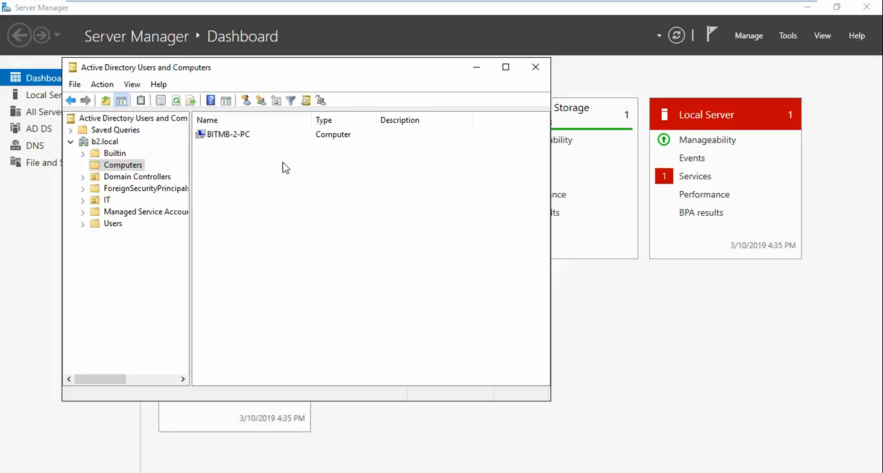
# Switch to the Windows 7 B2 virtual machine and log off the current domain user.
pyautogui.moveTo(577, 5)
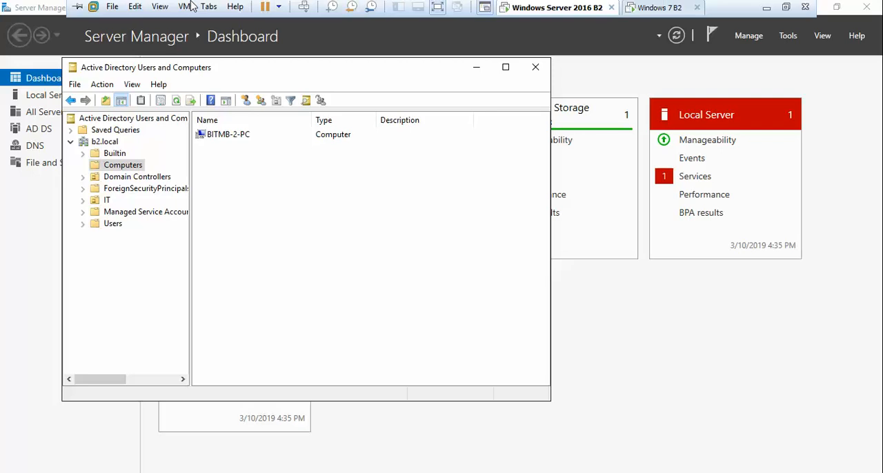
pyautogui.click(643, 9)
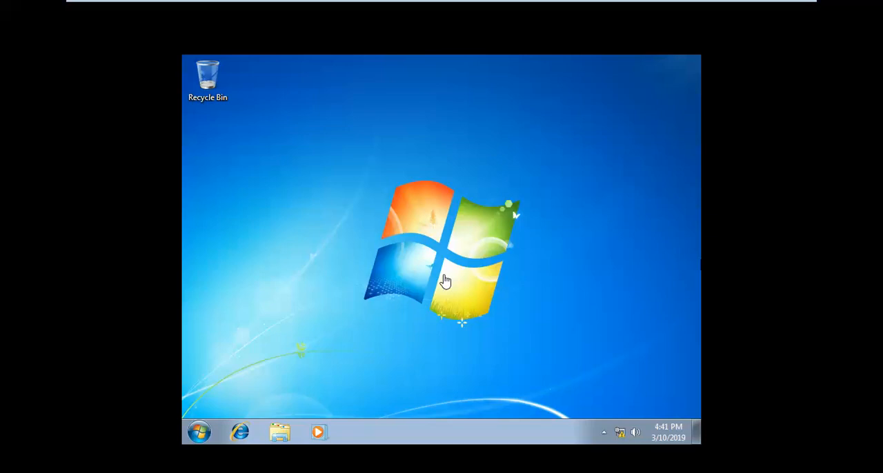
pyautogui.click(198, 432)
pyautogui.click(201, 432)
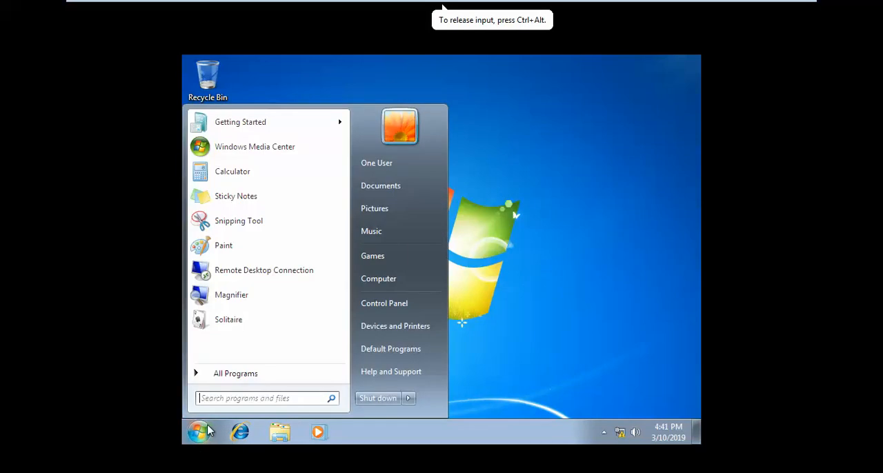
pyautogui.click(407, 399)
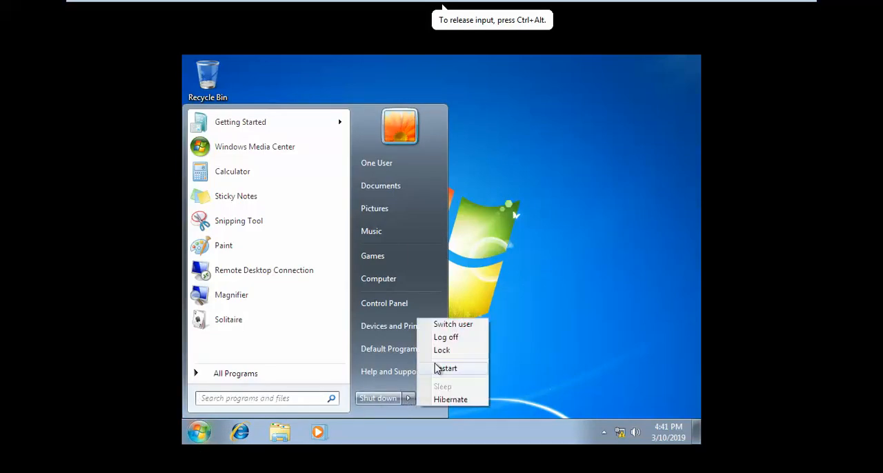
pyautogui.click(442, 338)
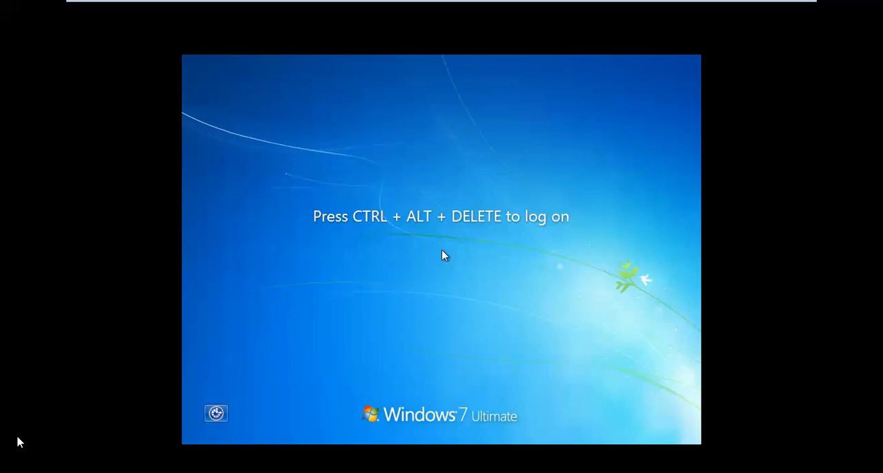
# Bring up the Windows 7 logon screen and examine the B2\one and Other User account choices.
pyautogui.click(4, 442)
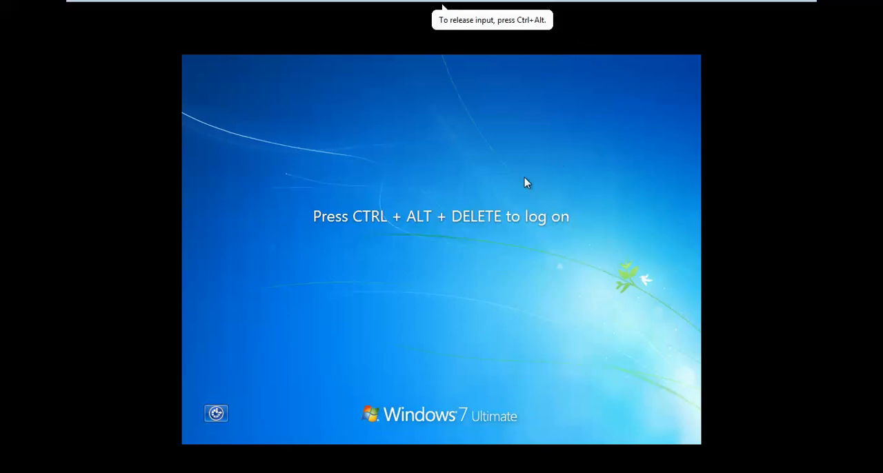
pyautogui.hotkey('ctrl', 'alt', 'Delete')
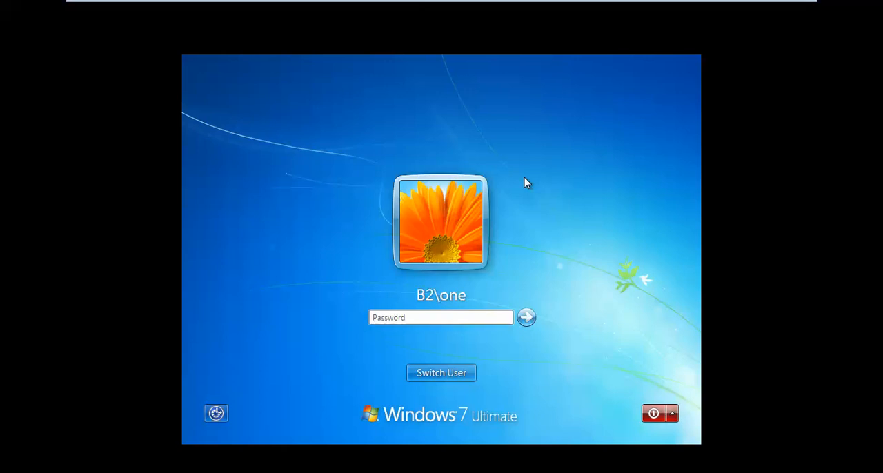
pyautogui.click(470, 379)
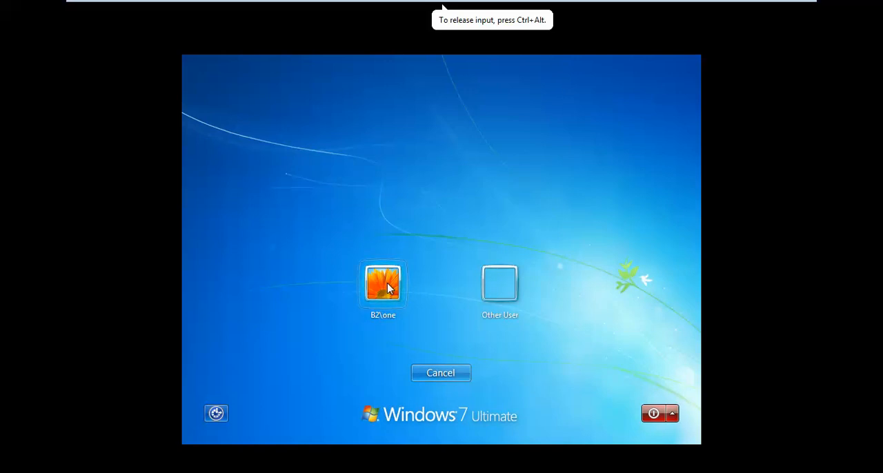
pyautogui.click(500, 292)
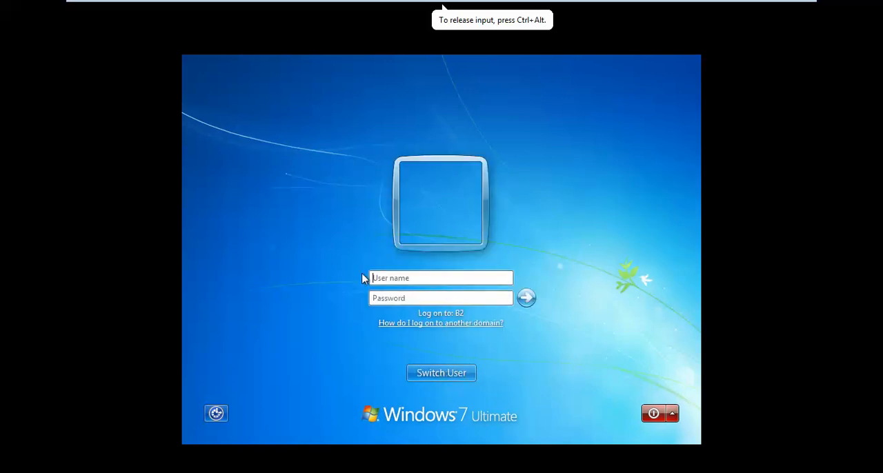
pyautogui.click(467, 374)
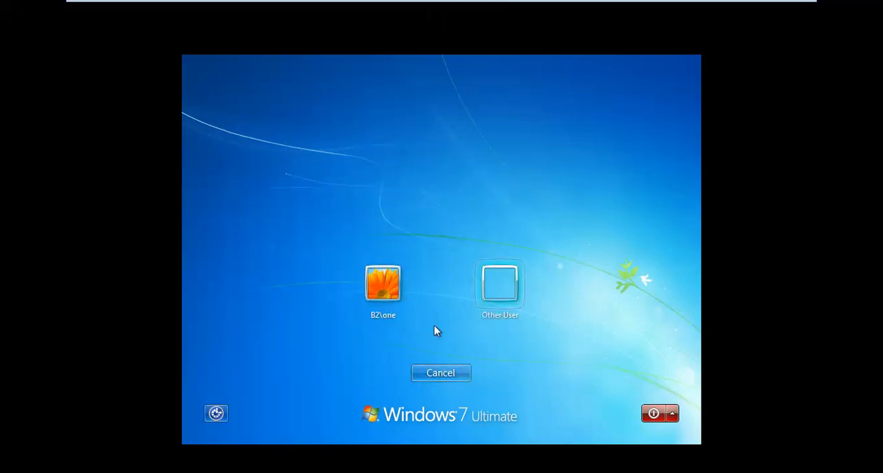
pyautogui.click(392, 290)
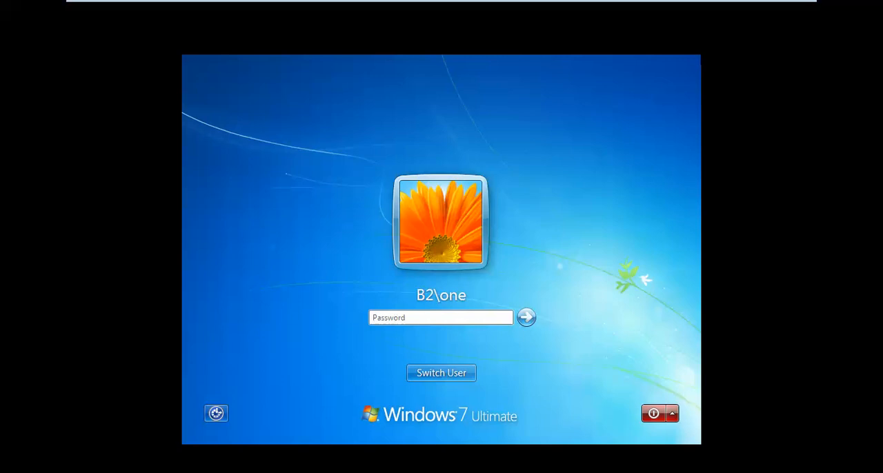
# Choose to log on as Other User and enter administrator as the user name.
pyautogui.click(476, 345)
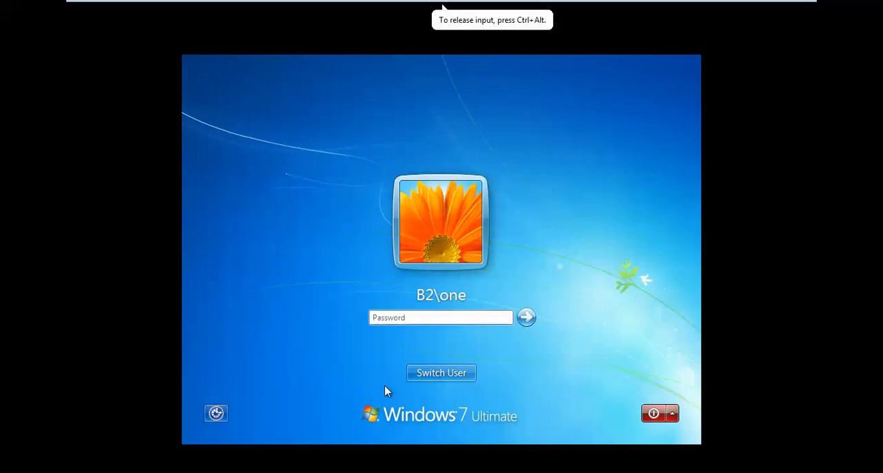
pyautogui.click(449, 373)
pyautogui.click(491, 295)
pyautogui.write('adm')
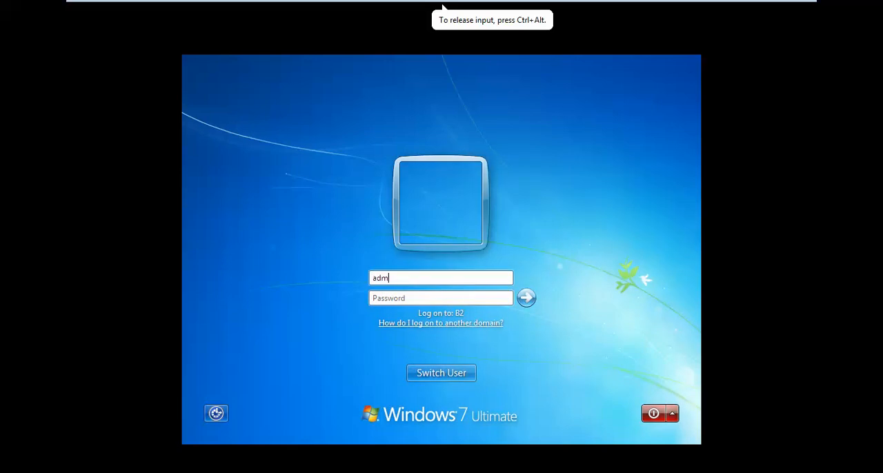
pyautogui.write('inistrator')
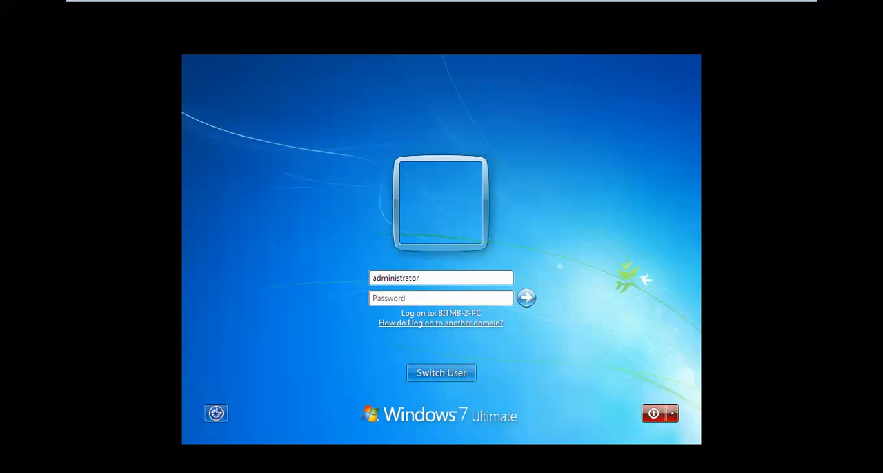
# Replace the entered user name with bitm to check its logon domain.
pyautogui.press('BackSpace')
pyautogui.press('BackSpace')
pyautogui.press('BackSpace')
pyautogui.press('BackSpace')
pyautogui.press('BackSpace')
pyautogui.press('BackSpace')
pyautogui.press('BackSpace')
pyautogui.press('BackSpace')
pyautogui.press('BackSpace')
pyautogui.press('BackSpace')
pyautogui.press('BackSpace')
pyautogui.press('BackSpace')
pyautogui.press('BackSpace')
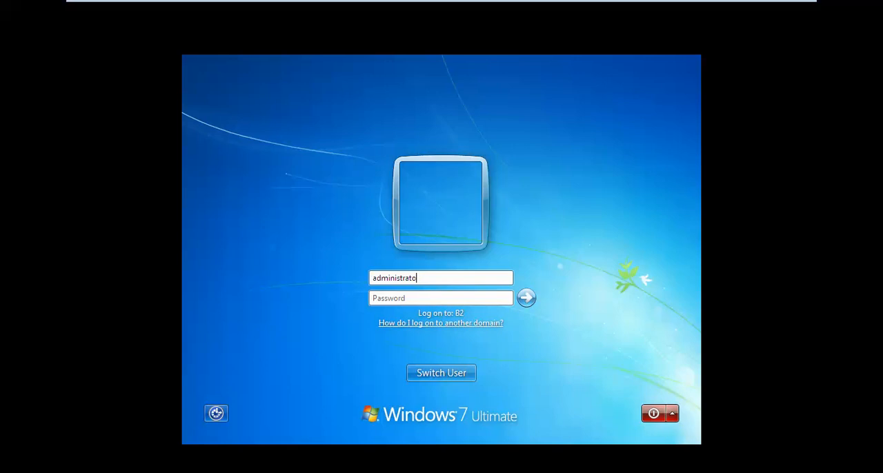
pyautogui.write('bitm')
pyautogui.moveTo(809, 4)
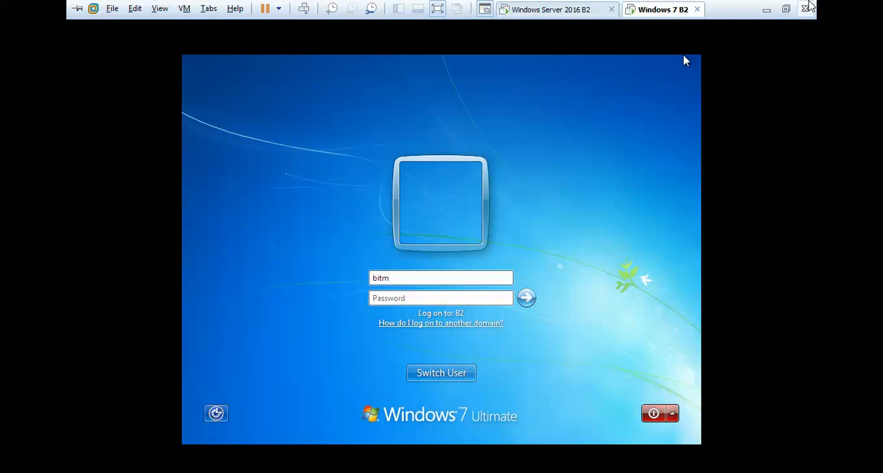
# Change the user name to administrator and prefix it with the b2 domain as b2\administrator.
pyautogui.press('BackSpace')
pyautogui.press('BackSpace')
pyautogui.press('BackSpace')
pyautogui.press('BackSpace')
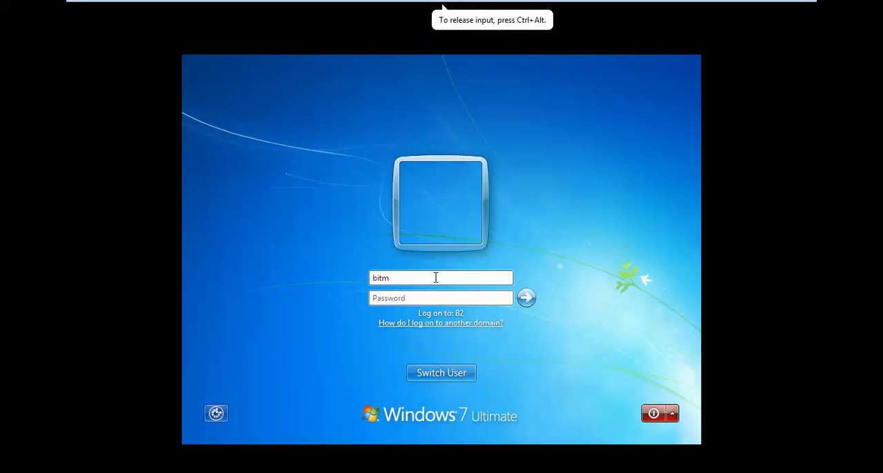
pyautogui.write('administrator')
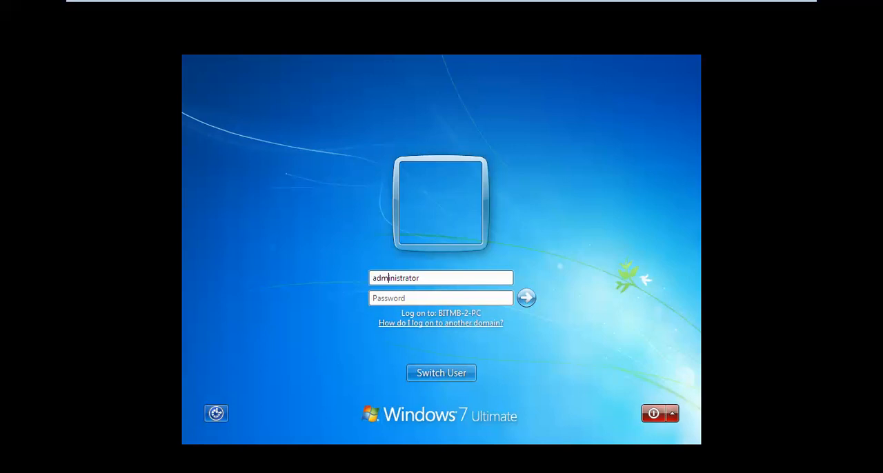
pyautogui.write('b2\\')
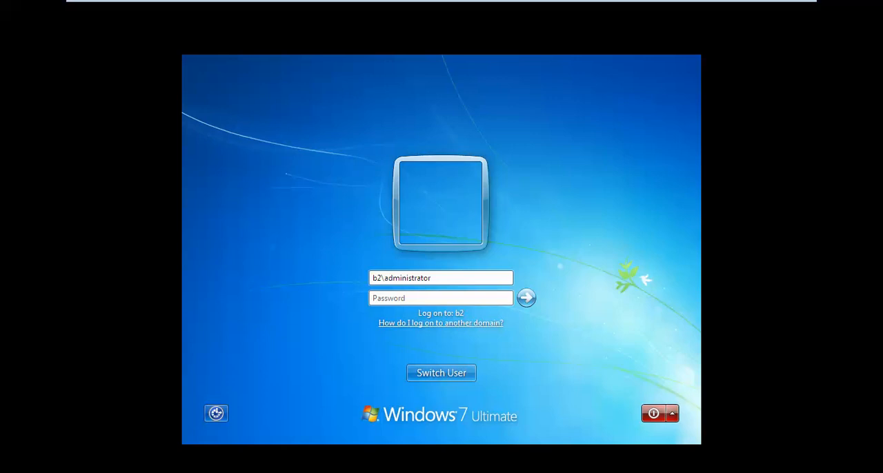
# Clear the domain administrator name and enter .\bitm as the user name for a local logon.
pyautogui.press('BackSpace')
pyautogui.press('BackSpace')
pyautogui.press('BackSpace')
pyautogui.press('Right')
pyautogui.press('Right')
pyautogui.press('Right')
pyautogui.press('Right')
pyautogui.press('Right')
pyautogui.press('Right')
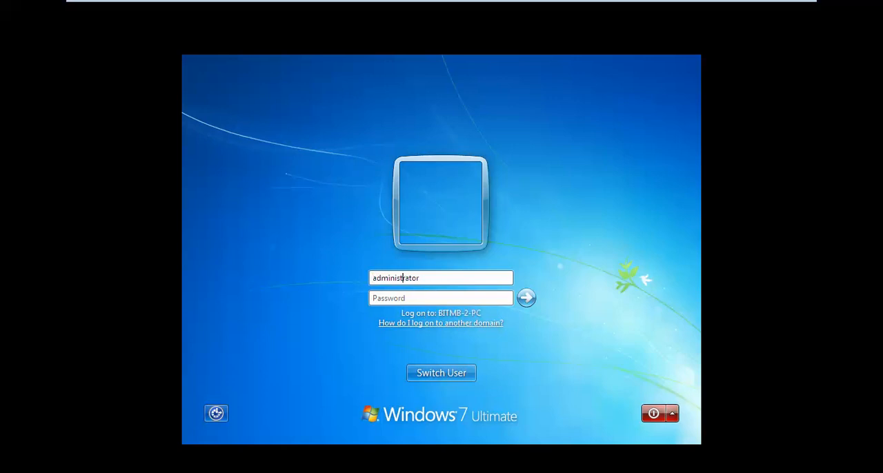
pyautogui.press('BackSpace')
pyautogui.press('BackSpace')
pyautogui.press('BackSpace')
pyautogui.press('BackSpace')
pyautogui.press('BackSpace')
pyautogui.press('BackSpace')
pyautogui.press('BackSpace')
pyautogui.press('BackSpace')
pyautogui.press('BackSpace')
pyautogui.press('BackSpace')
pyautogui.press('BackSpace')
pyautogui.press('BackSpace')
pyautogui.press('BackSpace')
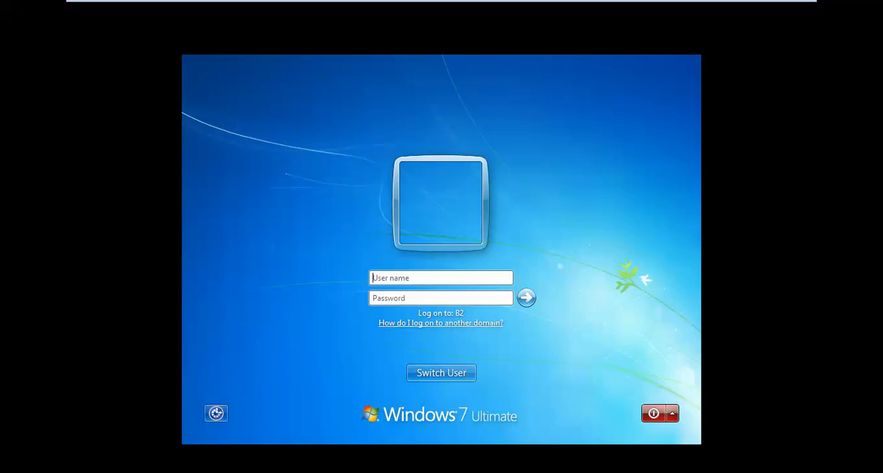
pyautogui.write('bitm')
pyautogui.press('Left')
pyautogui.press('Left')
pyautogui.press('Left')
pyautogui.press('Left')
pyautogui.write('.\\')
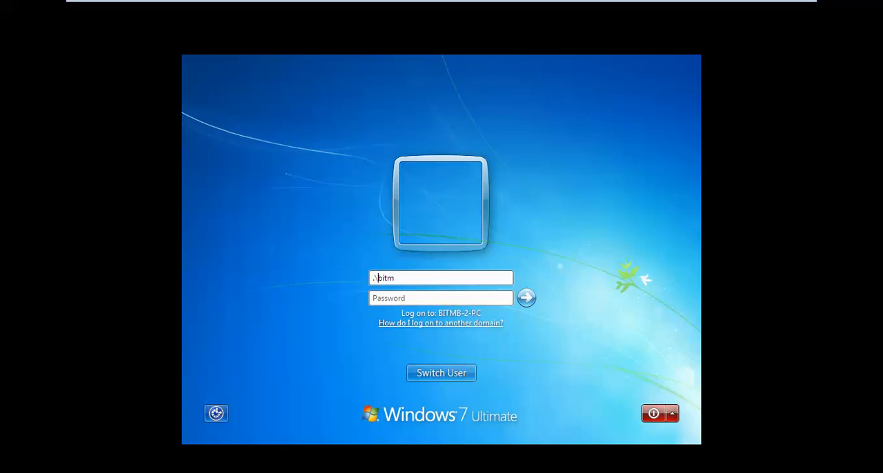
# Try the computer name BITMB-2-PC in place of the dot prefix, and restore the dot.
pyautogui.press('BackSpace')
pyautogui.write('BITMB-')
pyautogui.write('2-PC')
pyautogui.press('BackSpace')
pyautogui.press('BackSpace')
pyautogui.press('BackSpace')
pyautogui.press('BackSpace')
pyautogui.press('BackSpace')
pyautogui.press('BackSpace')
pyautogui.press('BackSpace')
pyautogui.press('BackSpace')
pyautogui.press('BackSpace')
pyautogui.press('BackSpace')
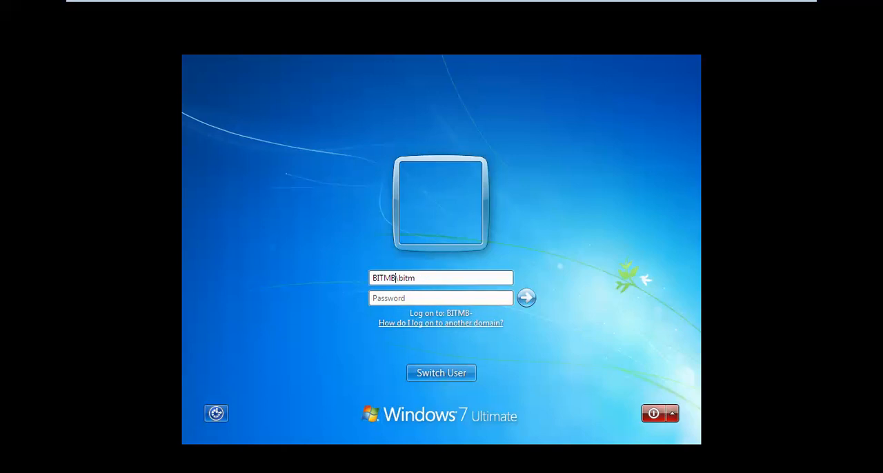
pyautogui.write('.')
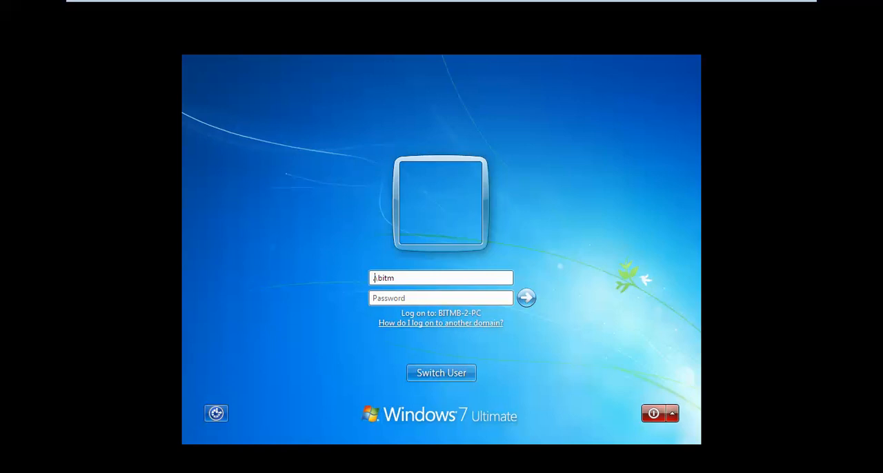
# Shut down the Windows 7 computer from the logon screen.
pyautogui.moveTo(493, 3)
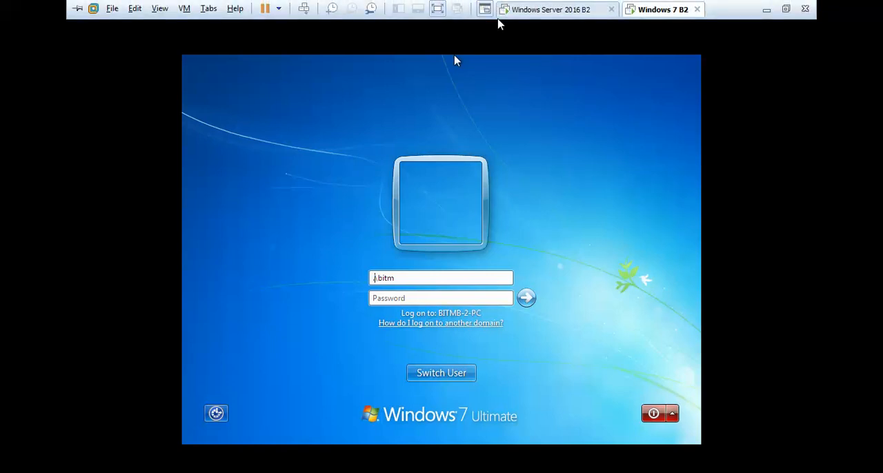
pyautogui.click(653, 413)
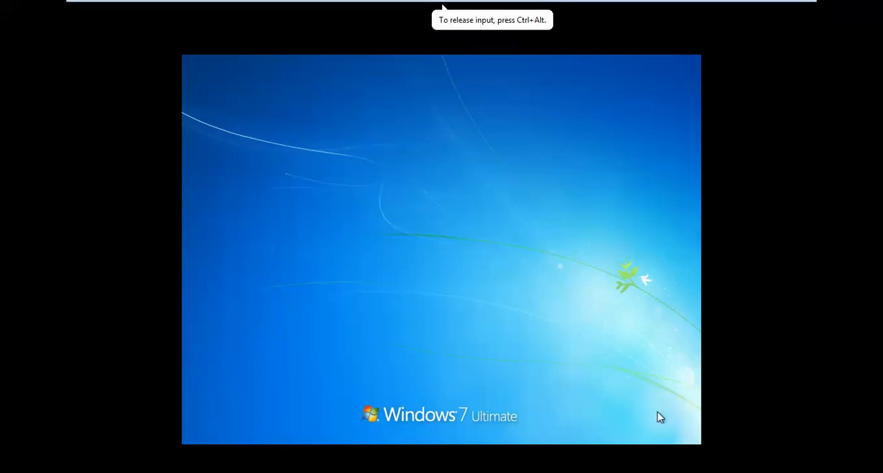